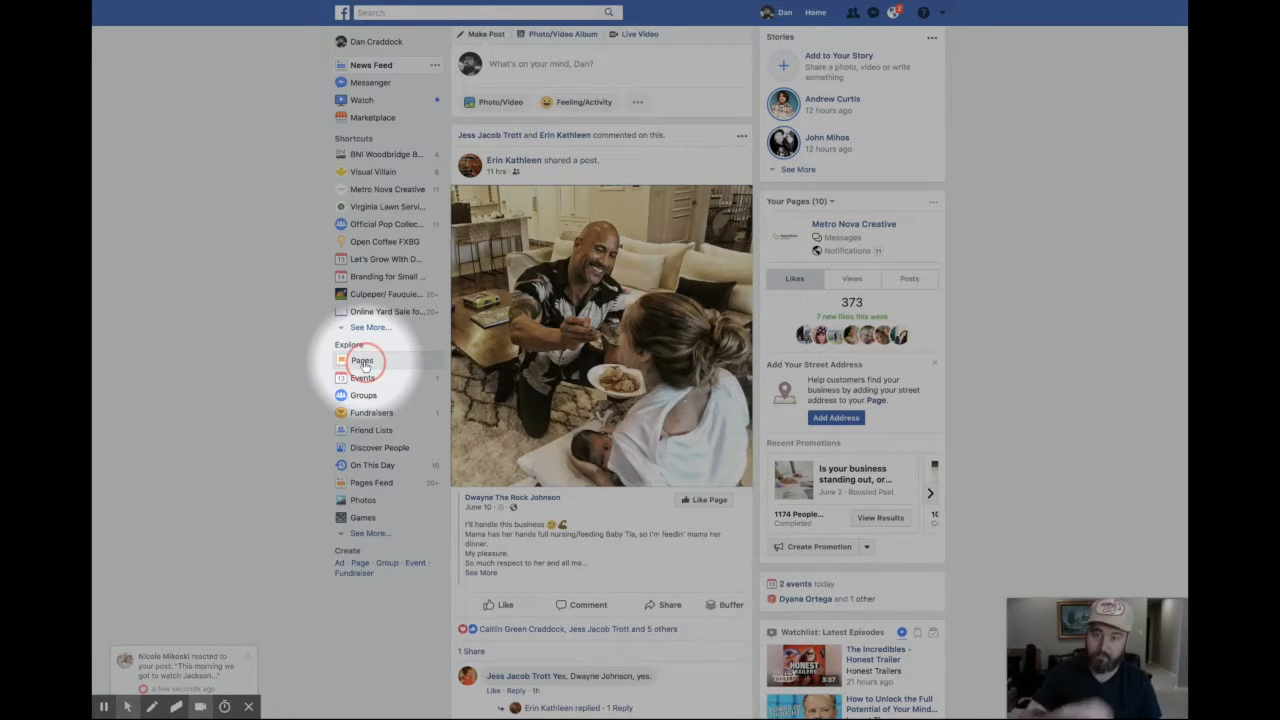
Step: Start creating a new Facebook Page of the Business or Brand type
{"action": "left_click", "coordinate": [361, 361]}
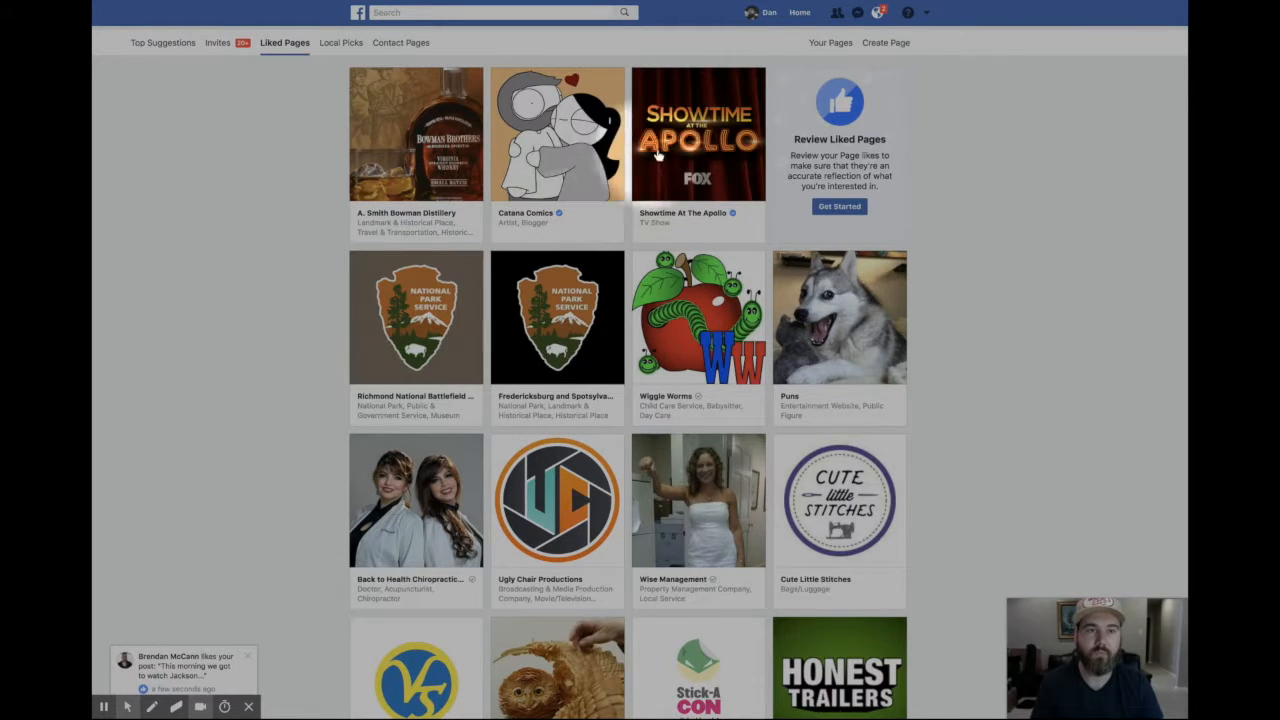
{"action": "left_click", "coordinate": [884, 43]}
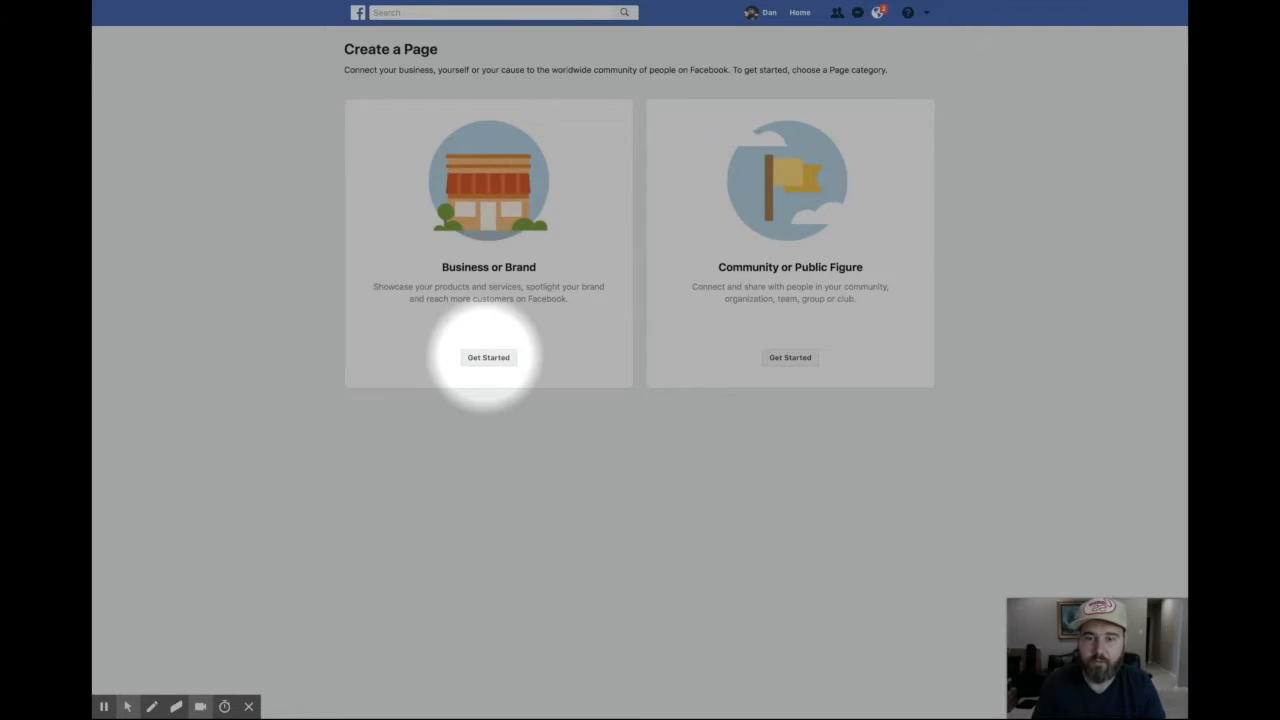
{"action": "left_click", "coordinate": [488, 357]}
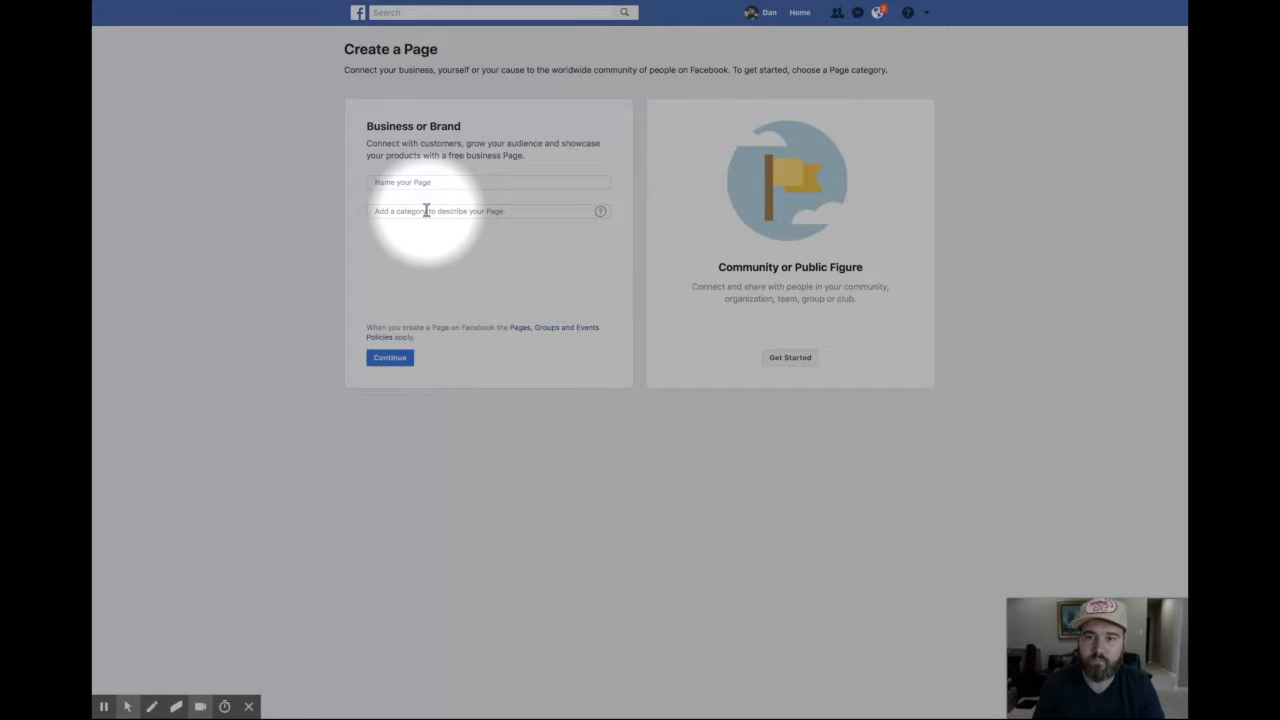
Step: Name the new Page "Light Media Tech"
{"action": "left_click", "coordinate": [429, 181]}
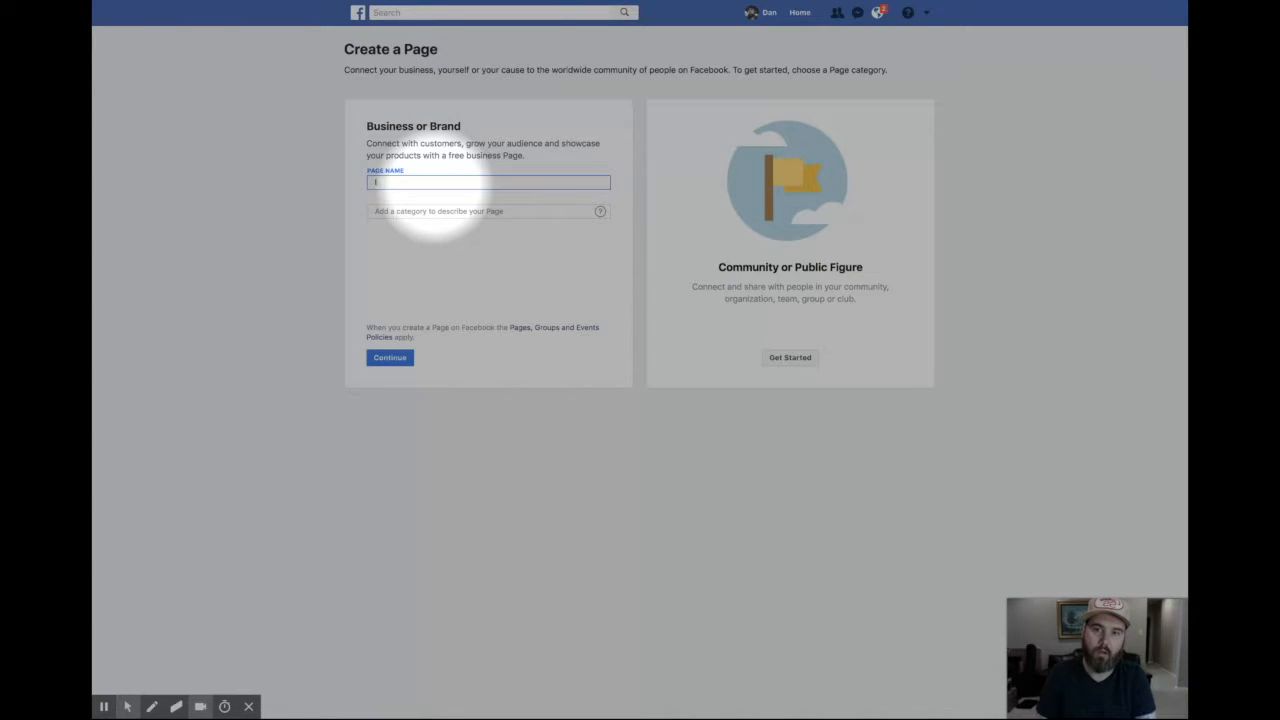
{"action": "type", "text": "lightmed"}
{"action": "key", "text": "BackSpace"}
{"action": "key", "text": "BackSpace"}
{"action": "key", "text": "BackSpace"}
{"action": "key", "text": "BackSpace"}
{"action": "key", "text": "BackSpace"}
{"action": "key", "text": "BackSpace"}
{"action": "key", "text": "BackSpace"}
{"action": "type", "text": "Light Media Tech"}
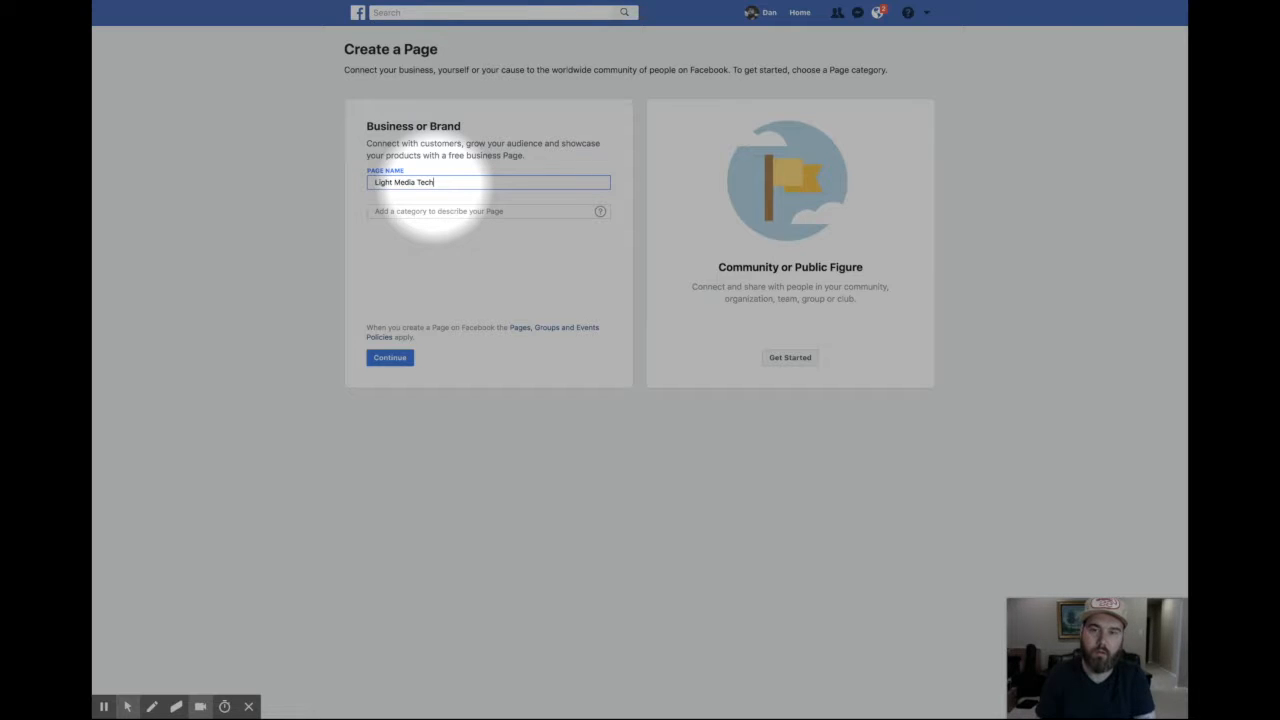
Step: Set the Page category to Commercial & Industrial Equipment Supplier
{"action": "left_click", "coordinate": [443, 208]}
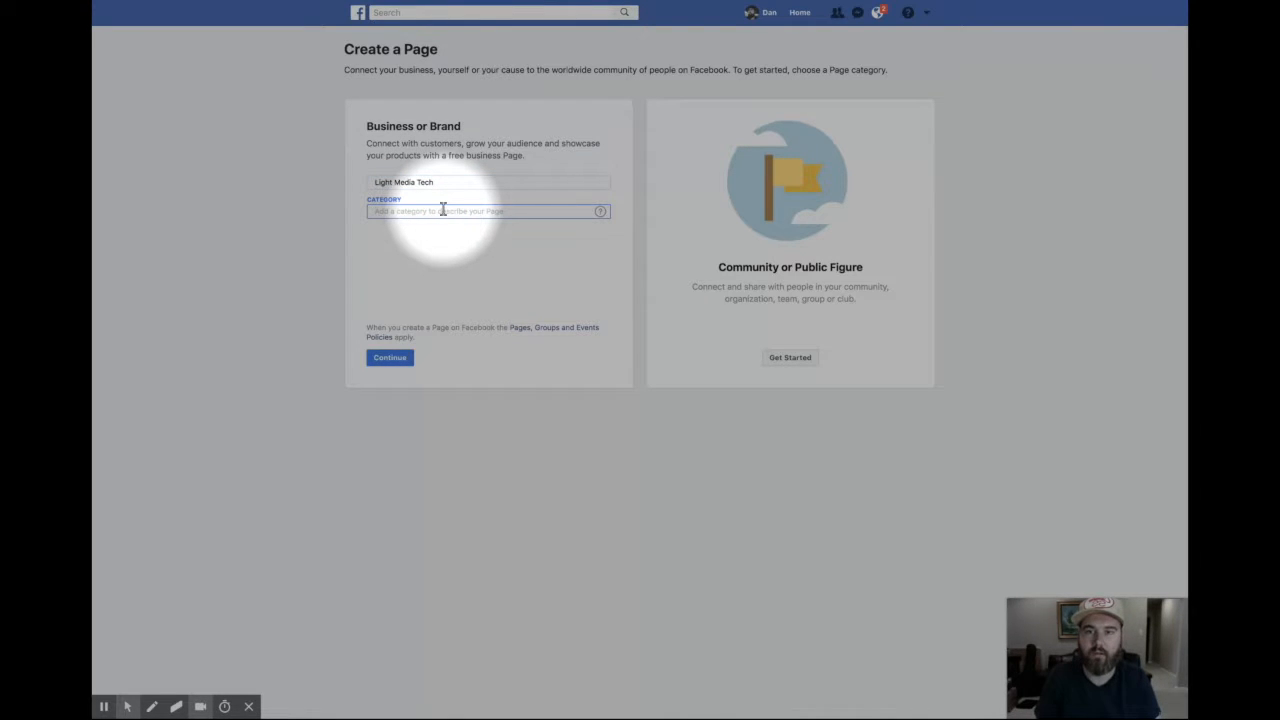
{"action": "type", "text": "commercial"}
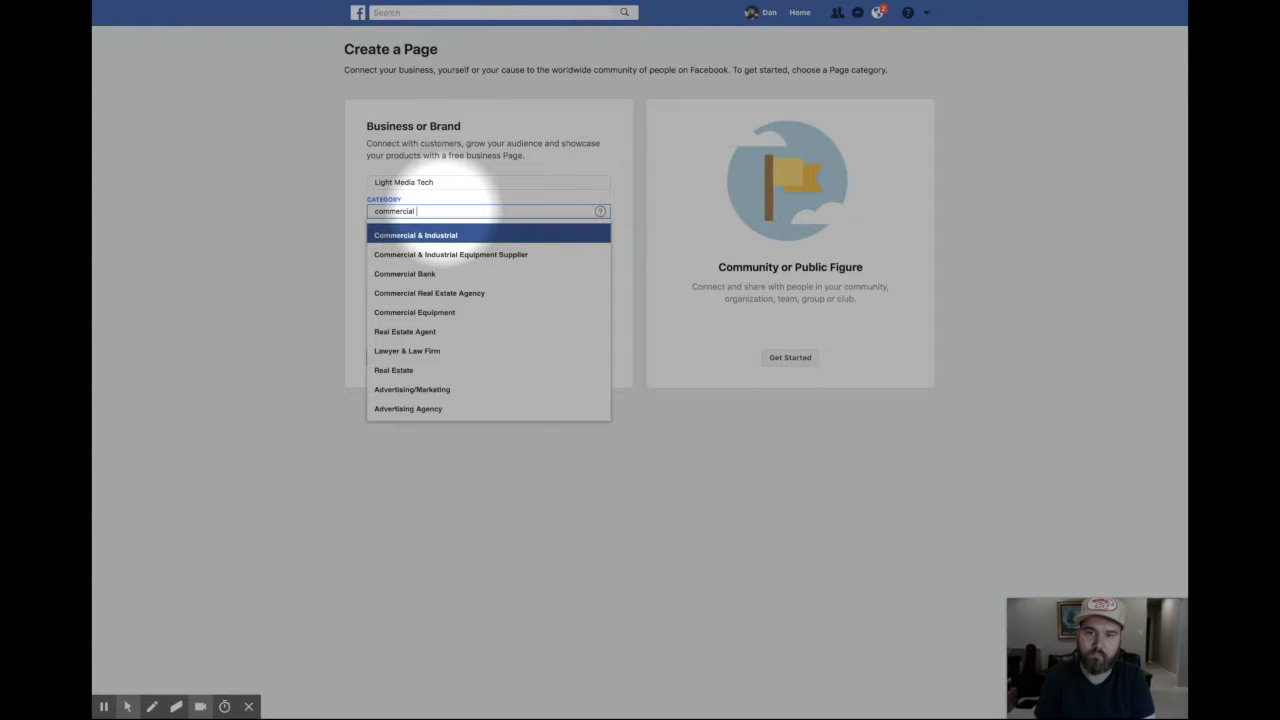
{"action": "left_click", "coordinate": [455, 255]}
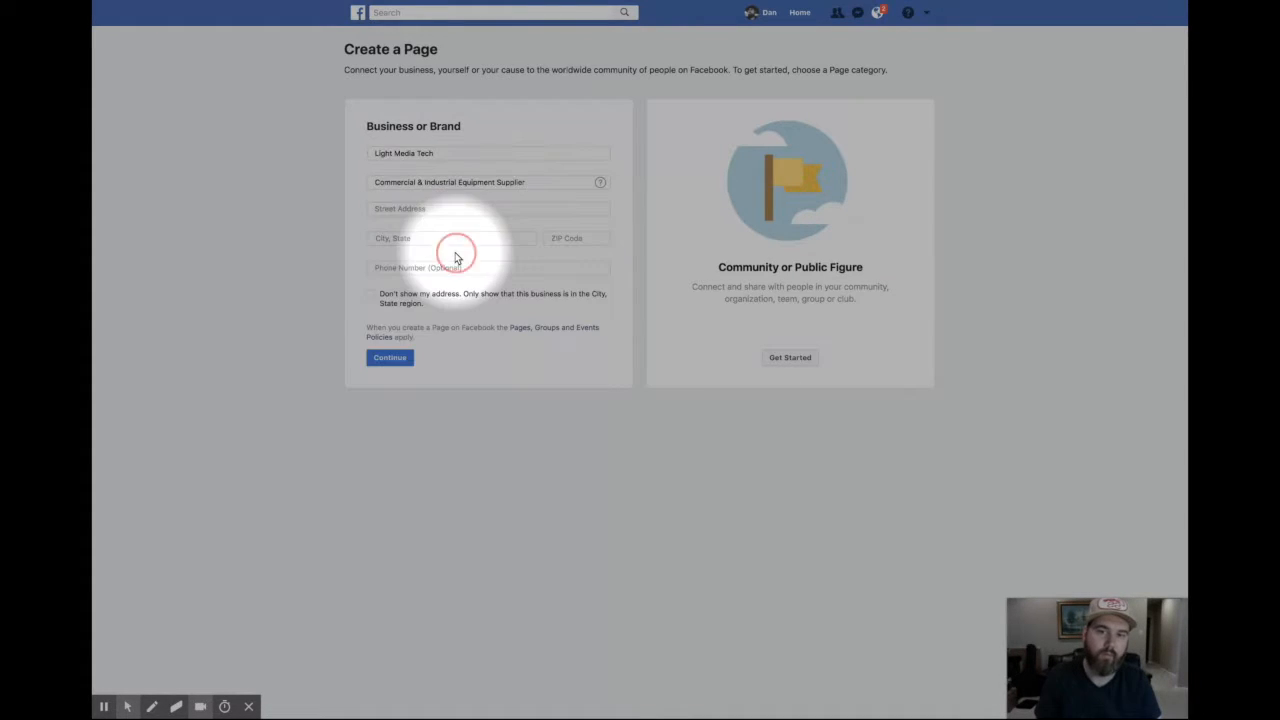
Step: Fill in the business's street address, city and state, and ZIP code
{"action": "left_click", "coordinate": [428, 209]}
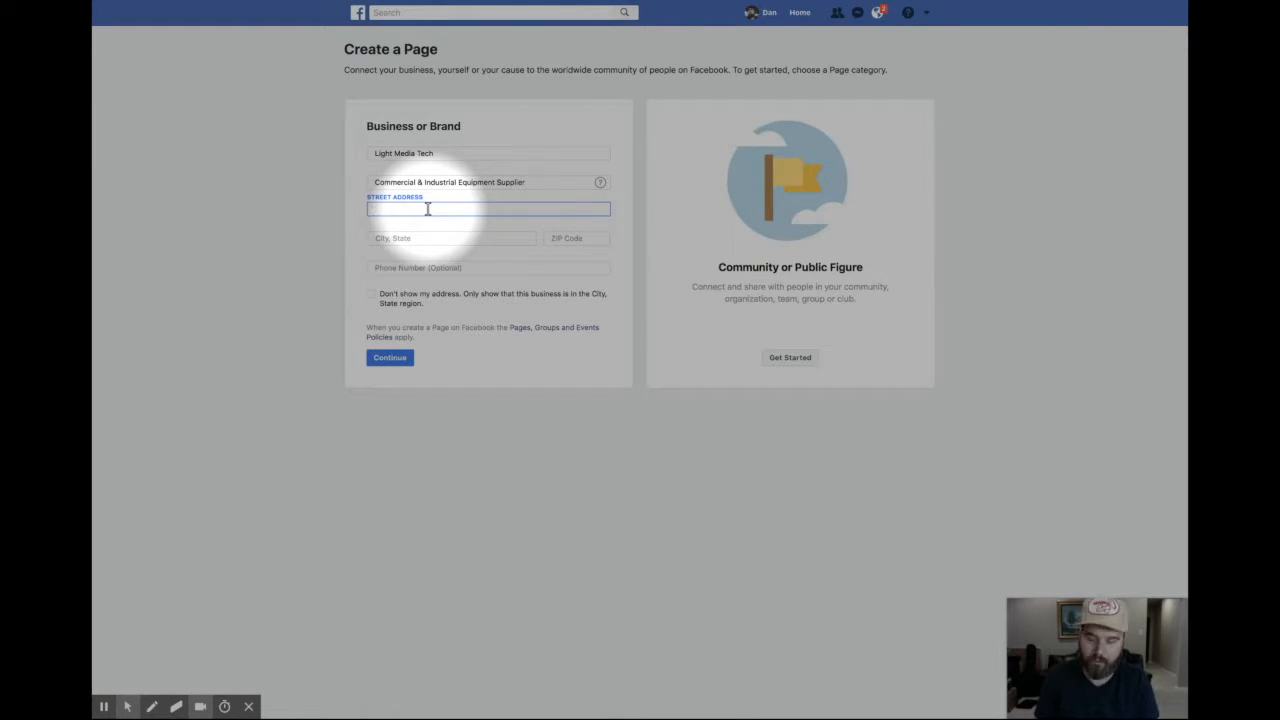
{"action": "type", "text": "101"}
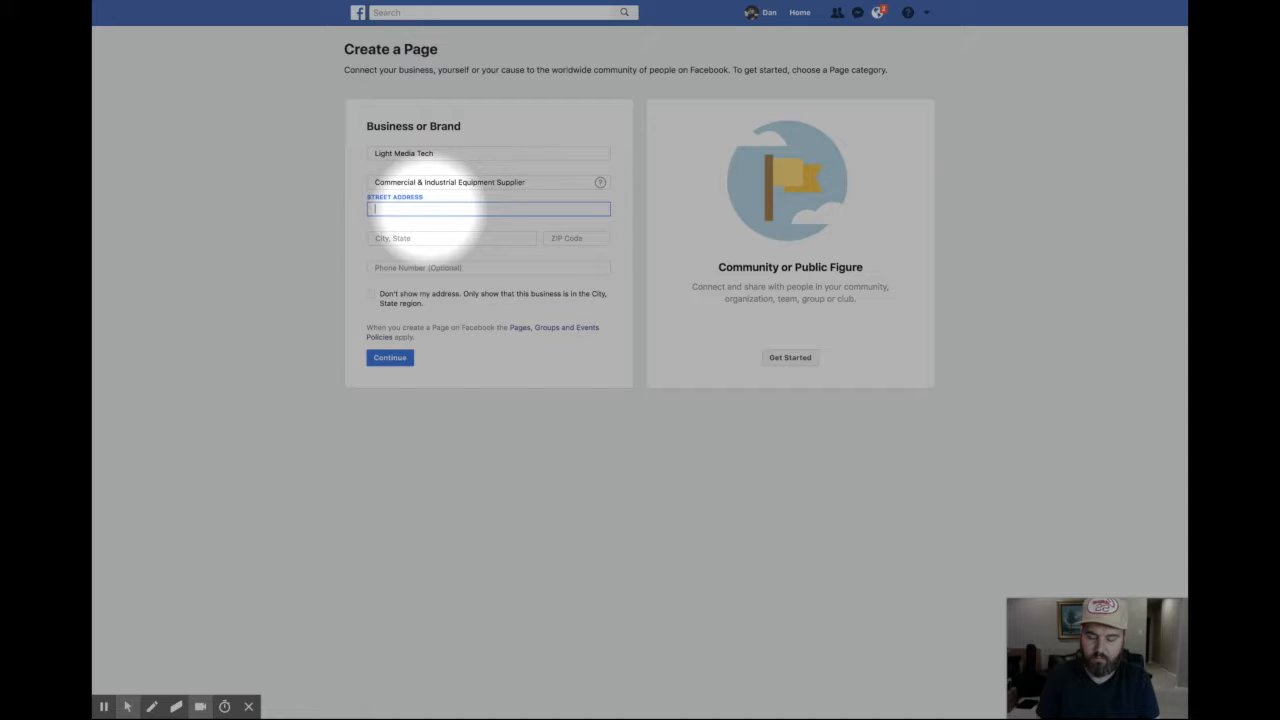
{"action": "type", "text": "1234"}
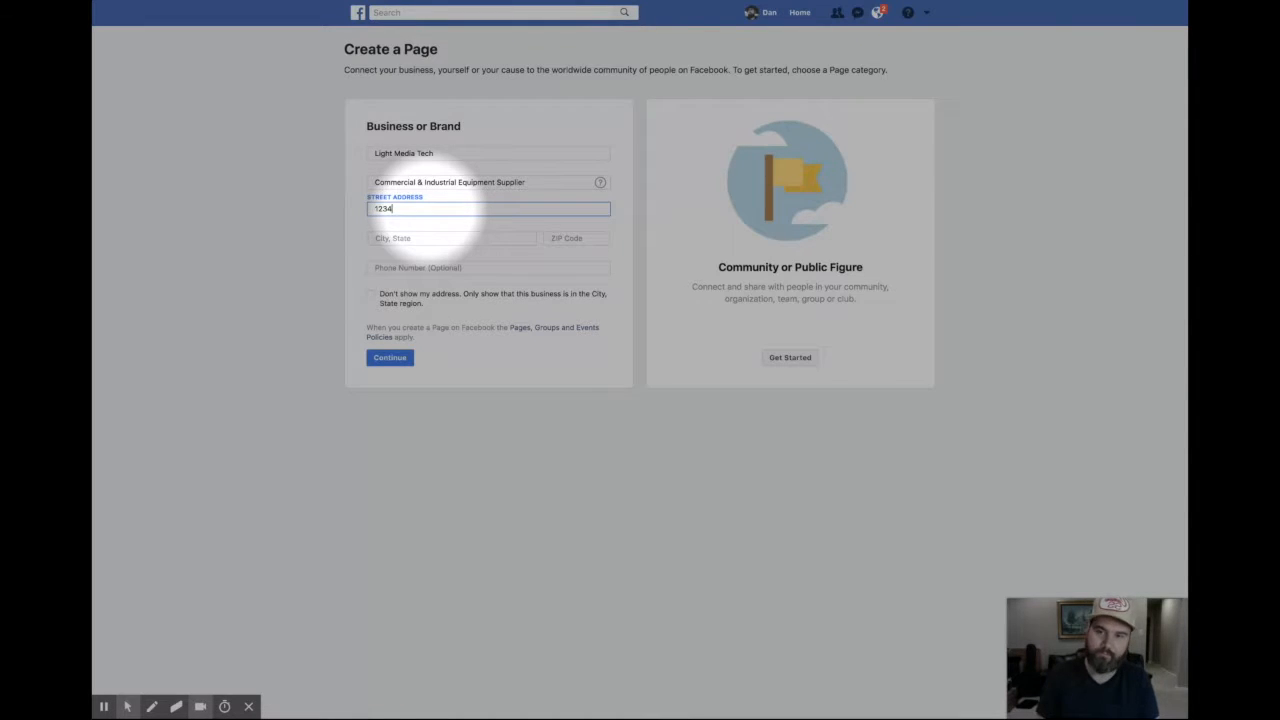
{"action": "type", "text": "5 Business way"}
{"action": "key", "text": "Tab"}
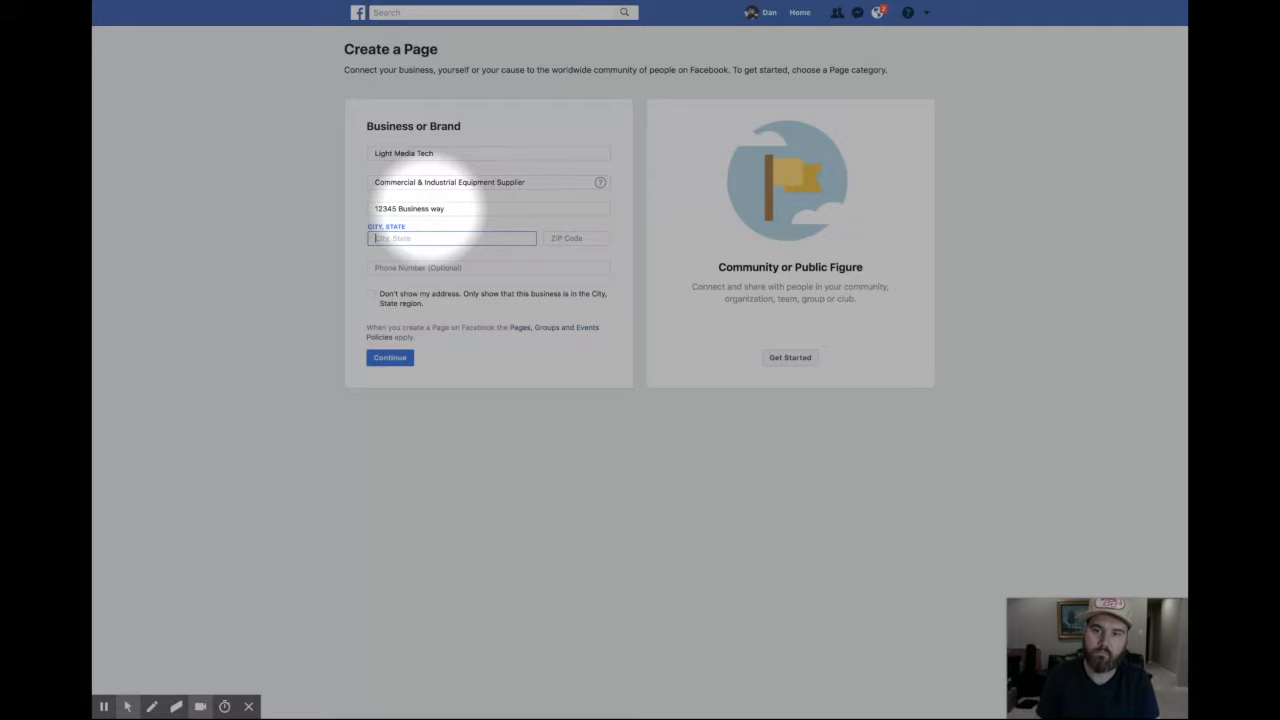
{"action": "type", "text": "Fredier"}
{"action": "key", "text": "BackSpace"}
{"action": "key", "text": "BackSpace"}
{"action": "key", "text": "BackSpace"}
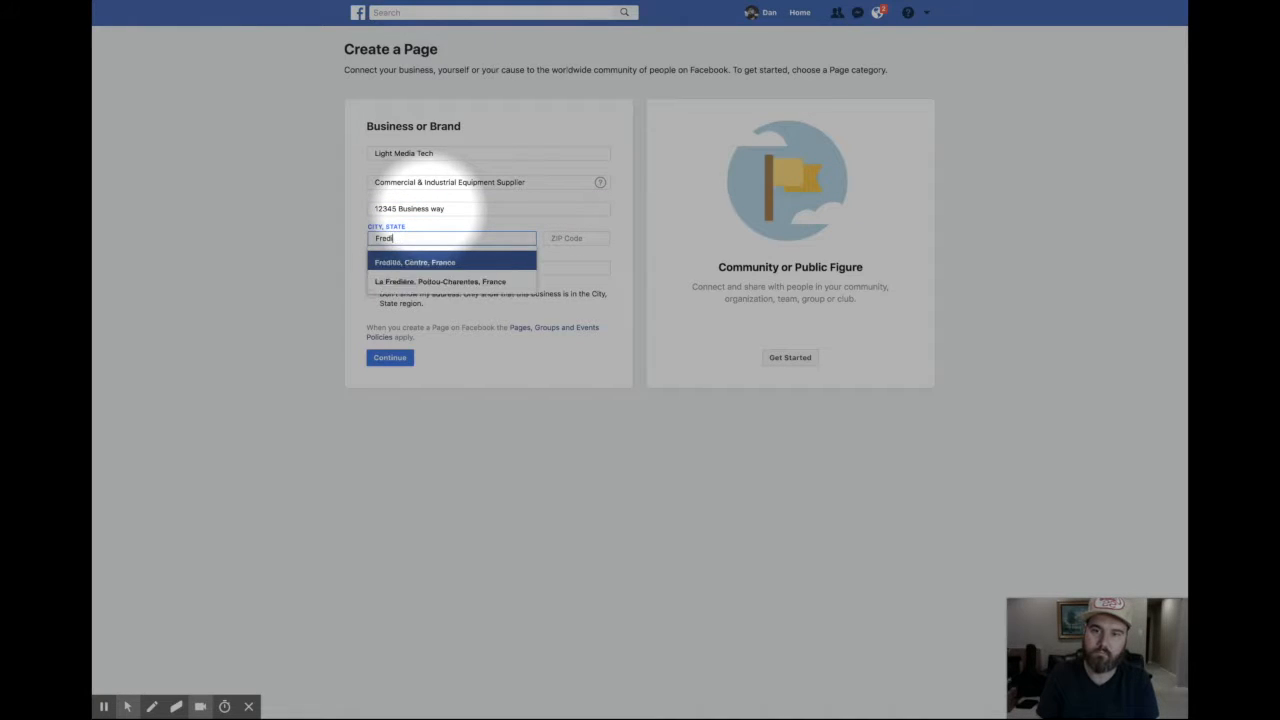
{"action": "type", "text": "ericksburg, Virginia"}
{"action": "key", "text": "Return"}
{"action": "key", "text": "Tab"}
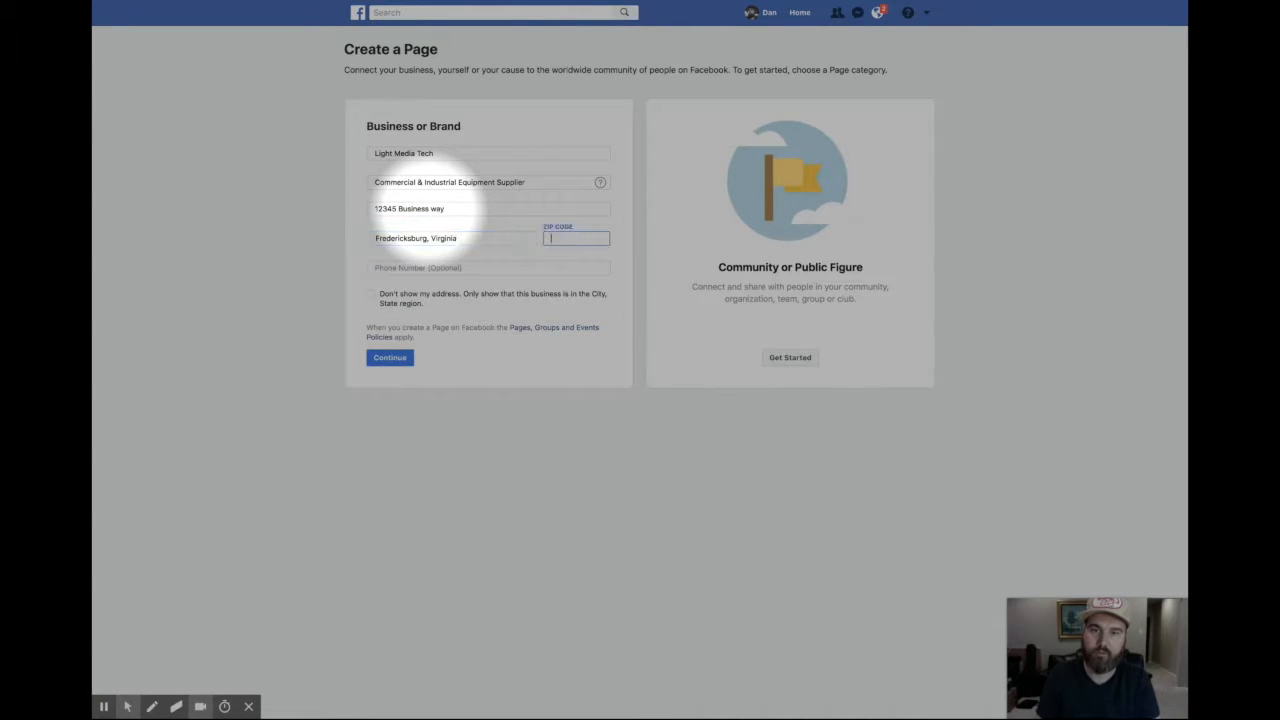
{"action": "type", "text": "22408"}
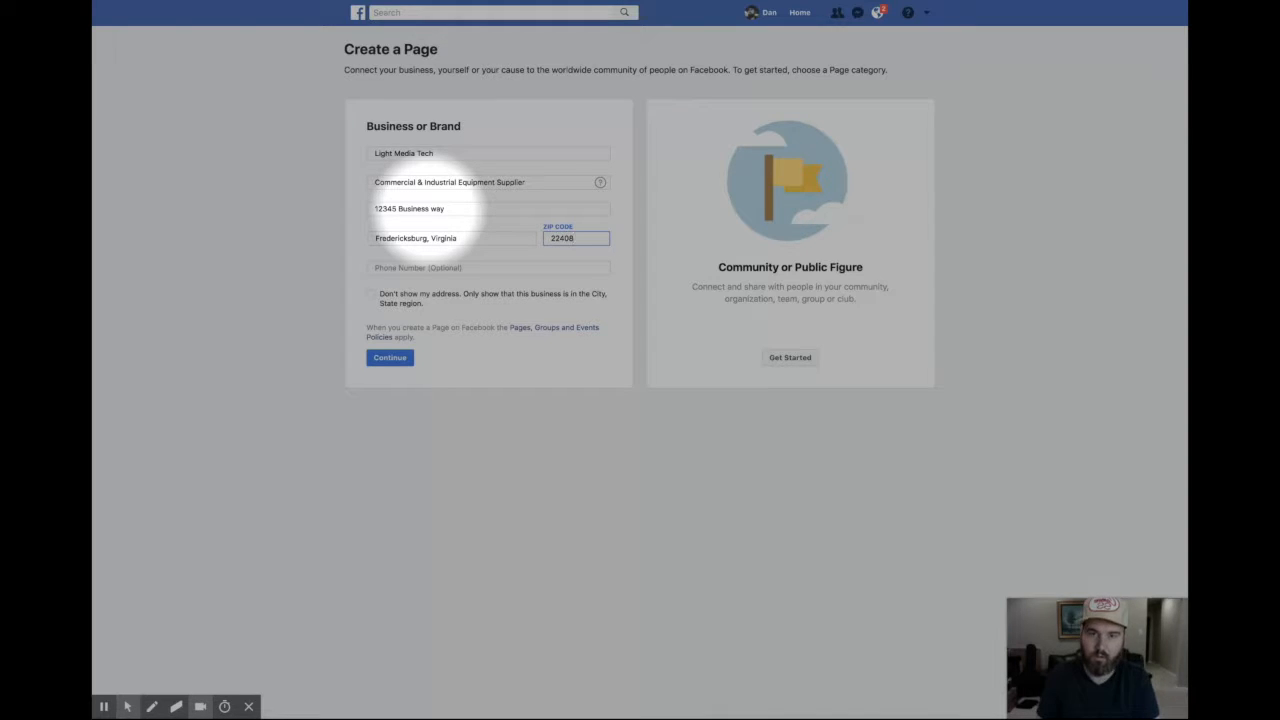
Step: Enter the business phone number and continue to the Page's picture setup
{"action": "key", "text": "Tab"}
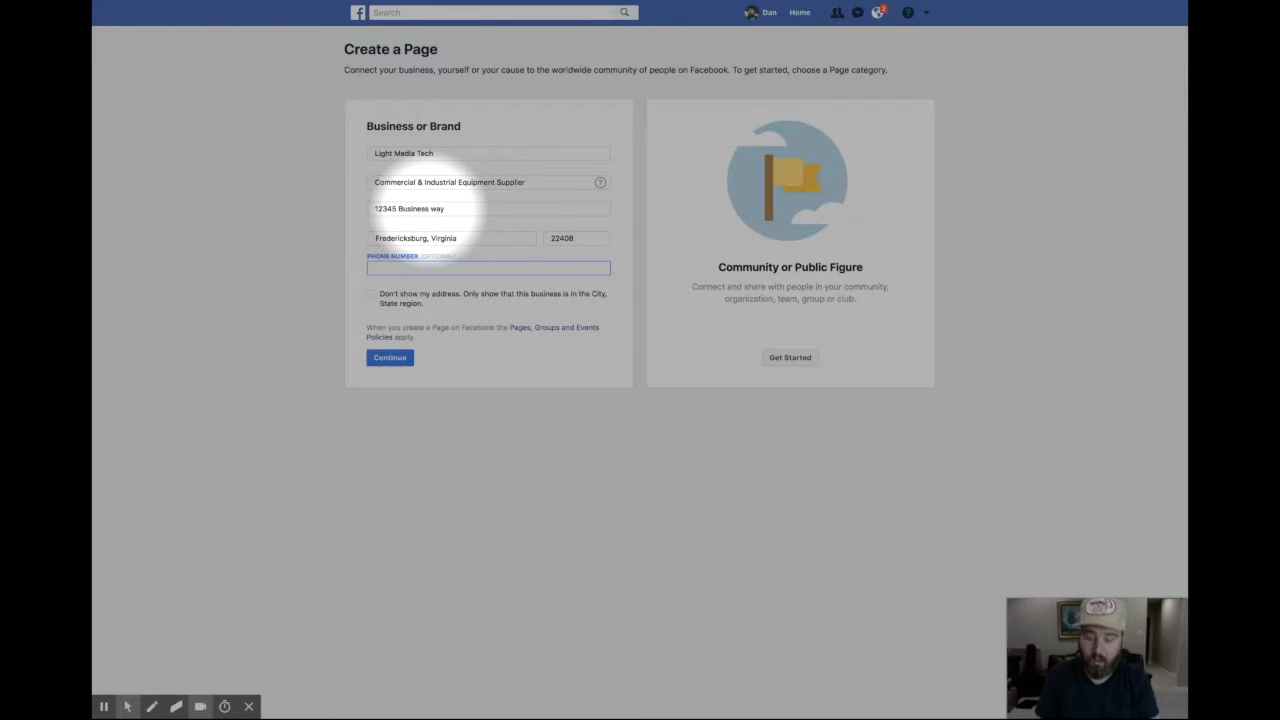
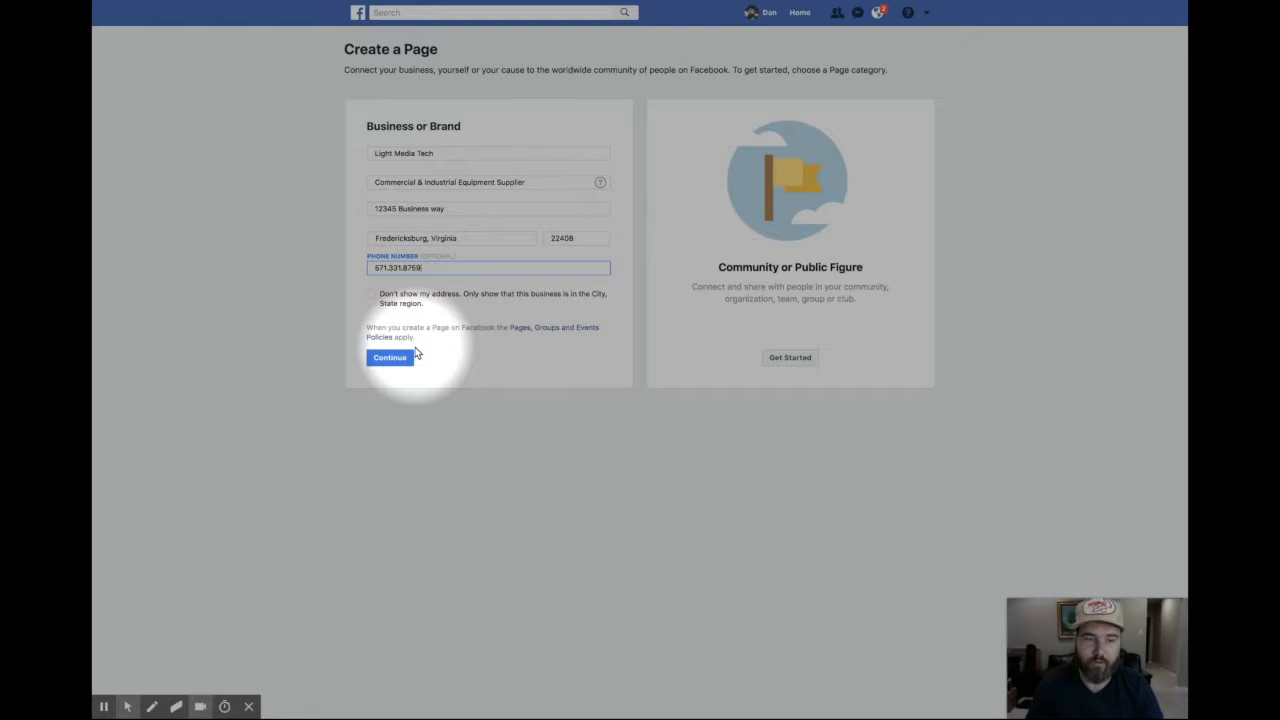
{"action": "left_click", "coordinate": [390, 358]}
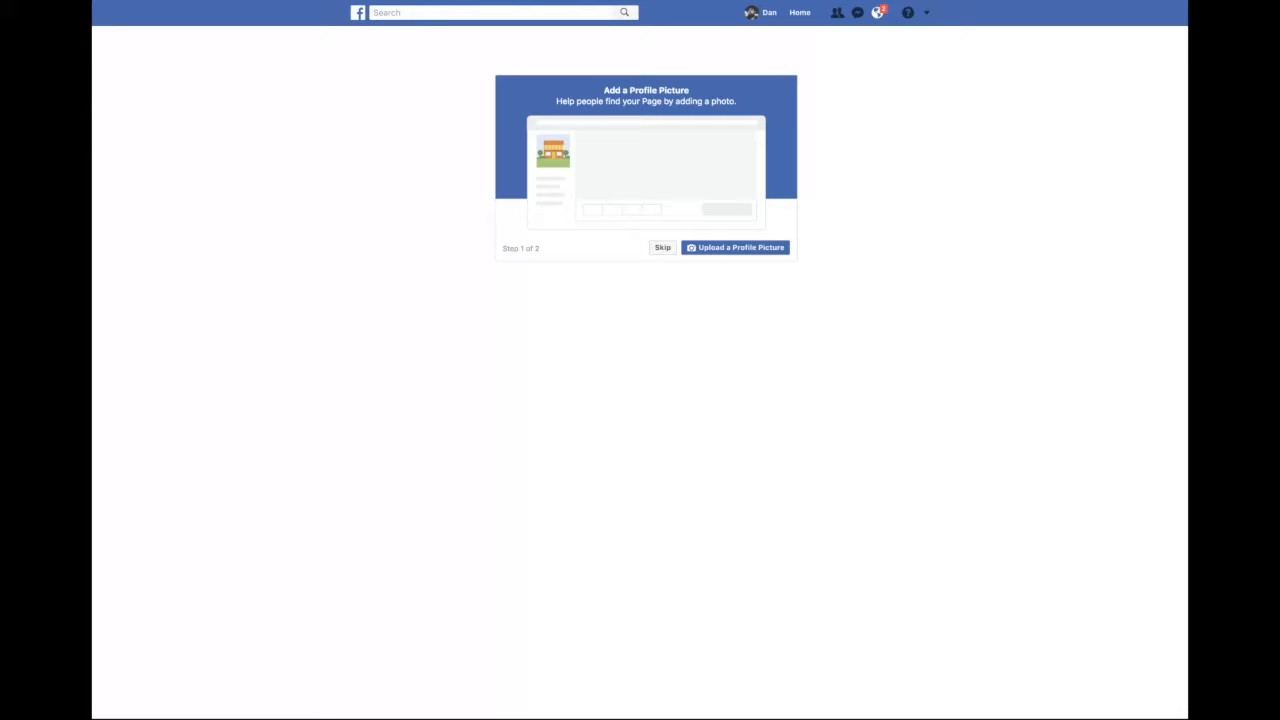
Step: Upload the LMT logo as the profile picture and the "Shining the Light on Success" banner as the cover photo
{"action": "left_click", "coordinate": [722, 253]}
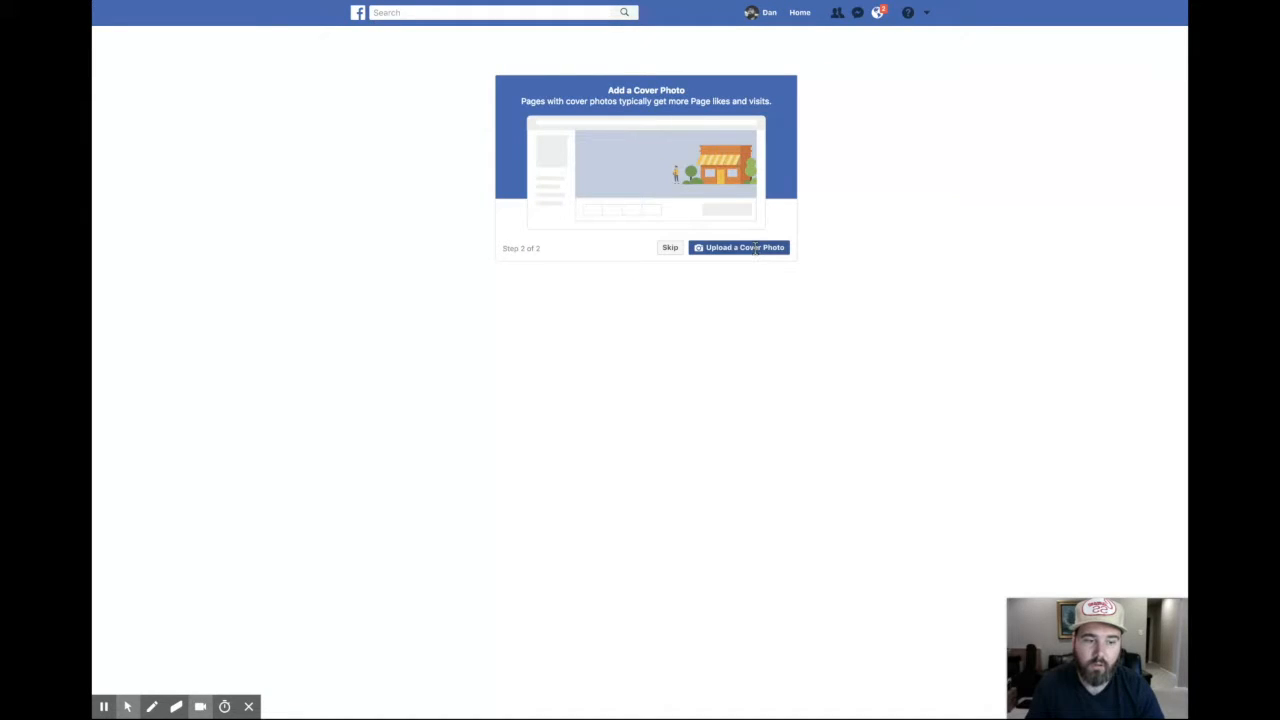
{"action": "mouse_move", "coordinate": [127, 706]}
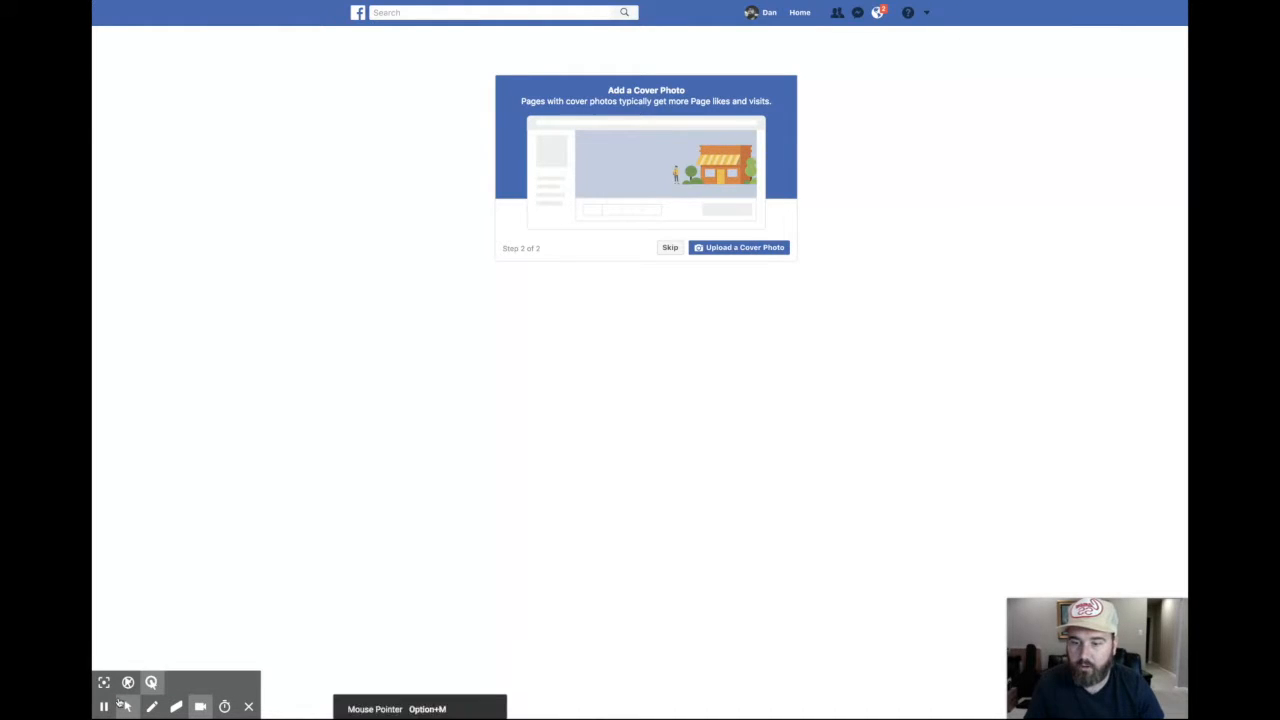
{"action": "left_click", "coordinate": [104, 683]}
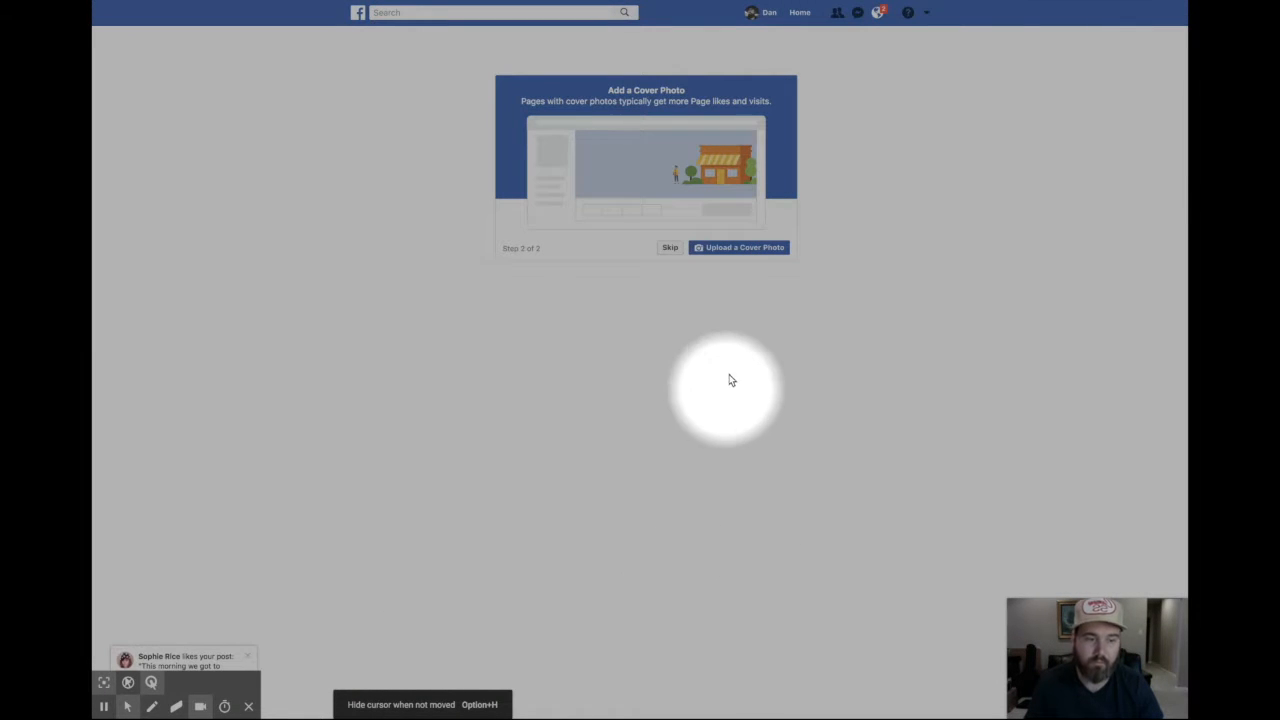
{"action": "left_click", "coordinate": [739, 249]}
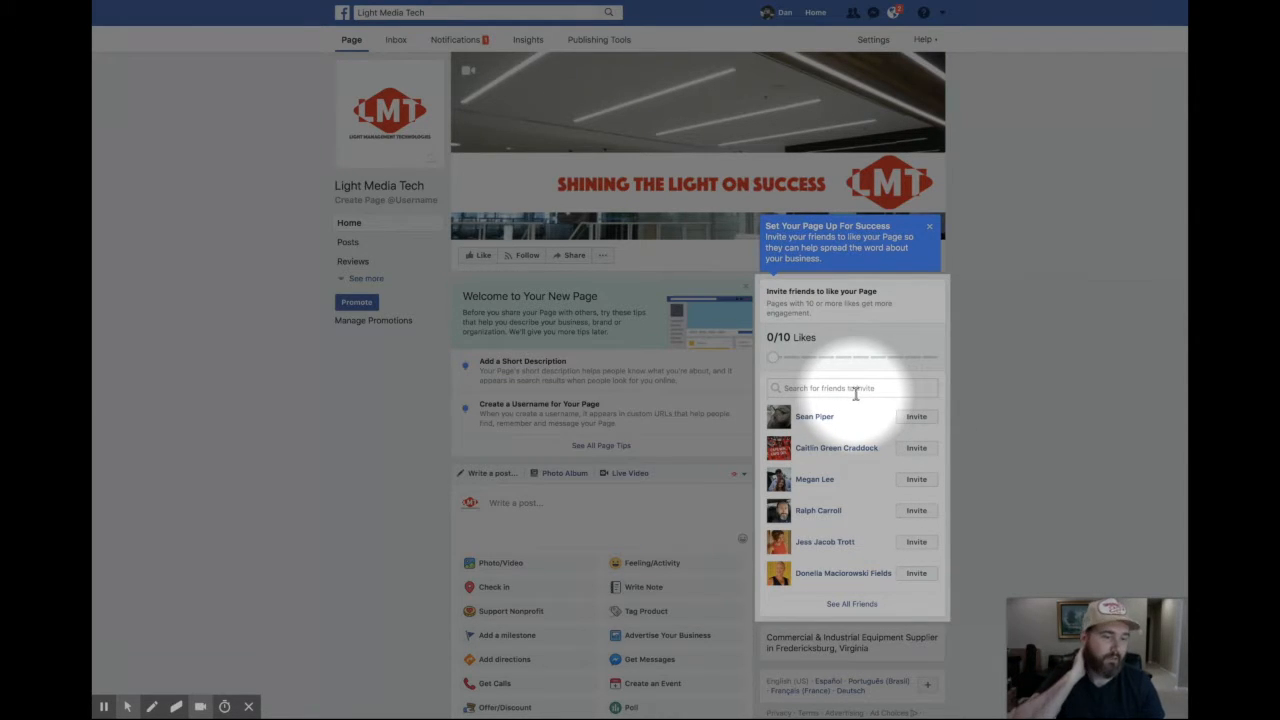
{"action": "left_click", "coordinate": [929, 226]}
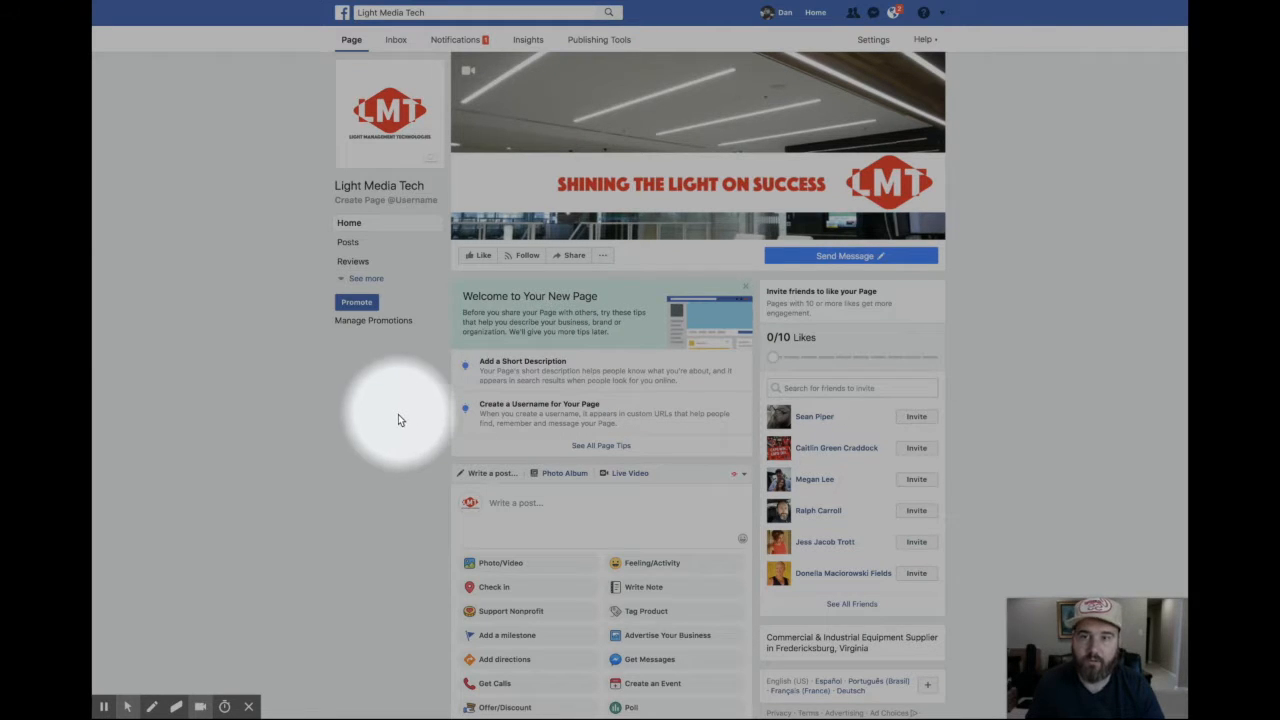
Step: Review the Page's general settings and its messaging settings, including the Response Assistant options
{"action": "left_click", "coordinate": [873, 40]}
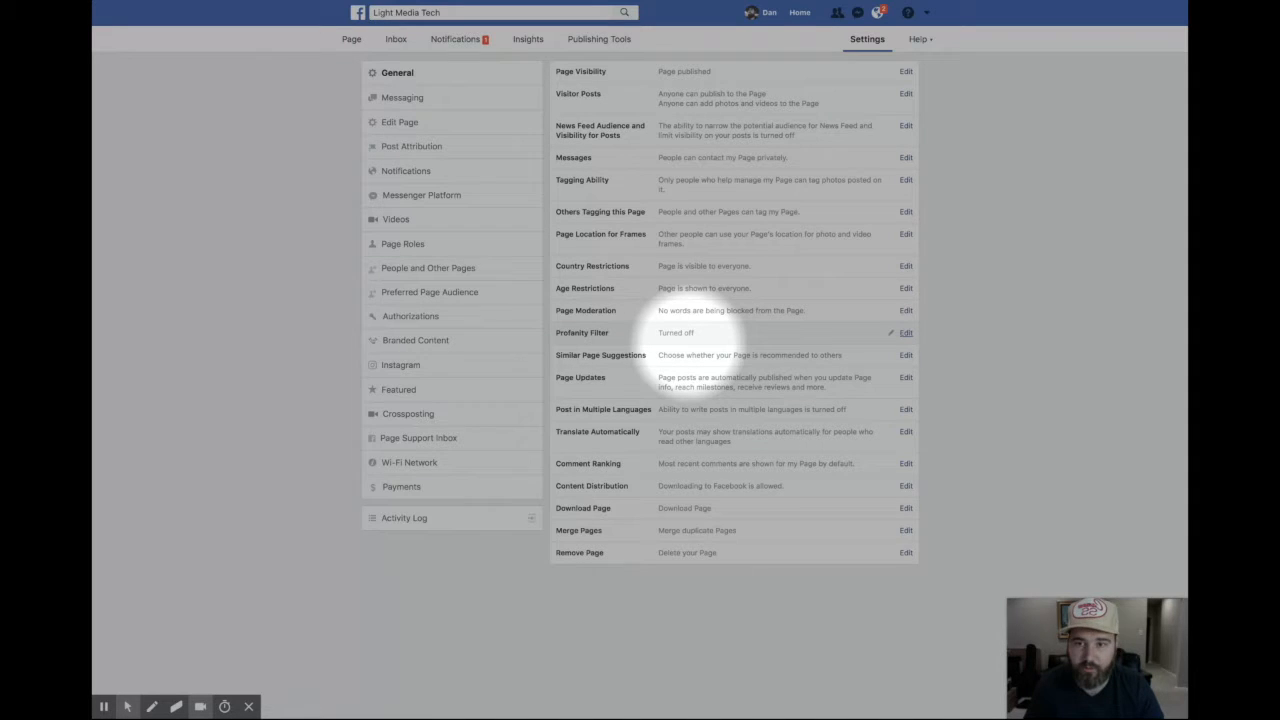
{"action": "left_click", "coordinate": [418, 97]}
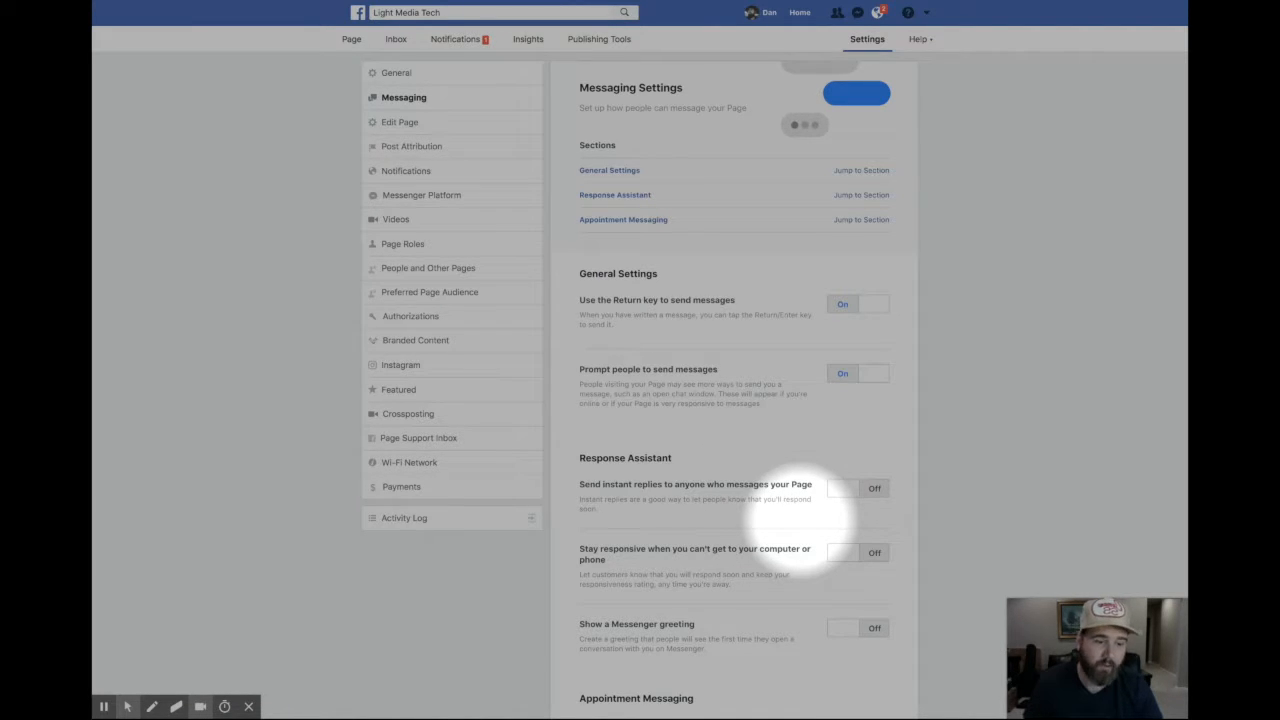
{"action": "scroll", "coordinate": [812, 514], "scroll_direction": "down", "scroll_amount": 1}
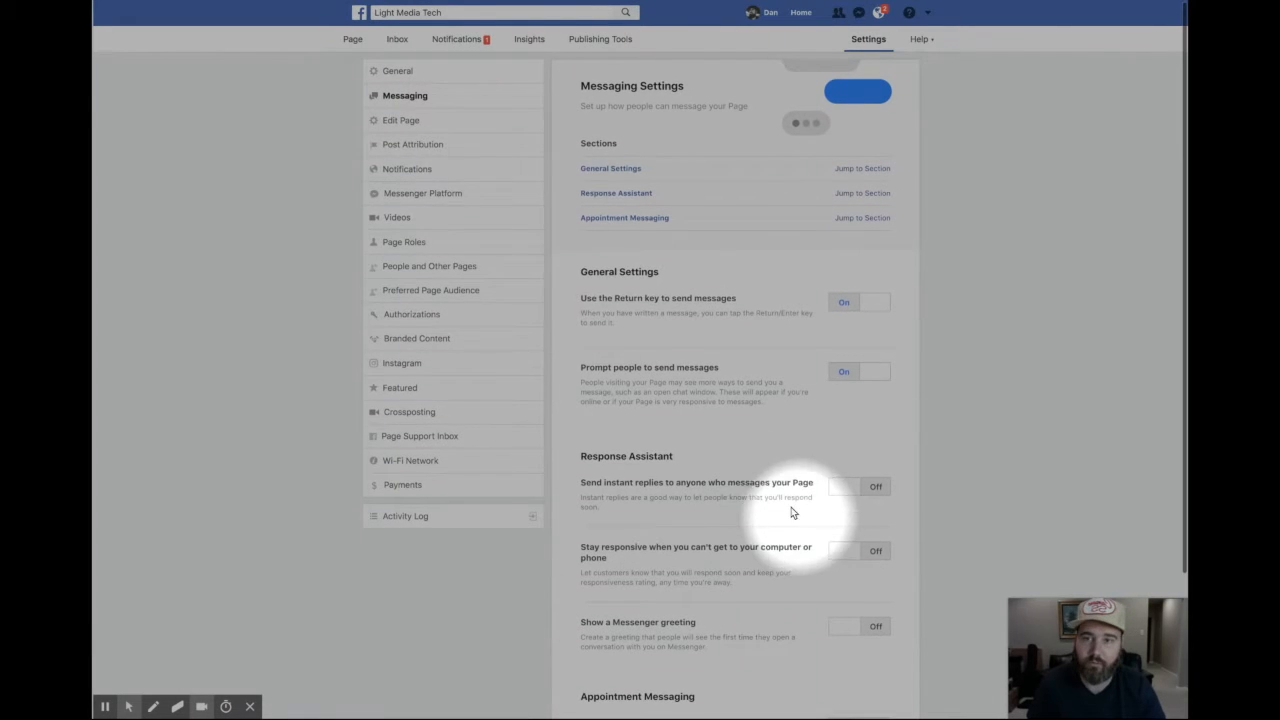
Step: Apply the Business template to the Page and review its list of tabs
{"action": "left_click", "coordinate": [421, 126]}
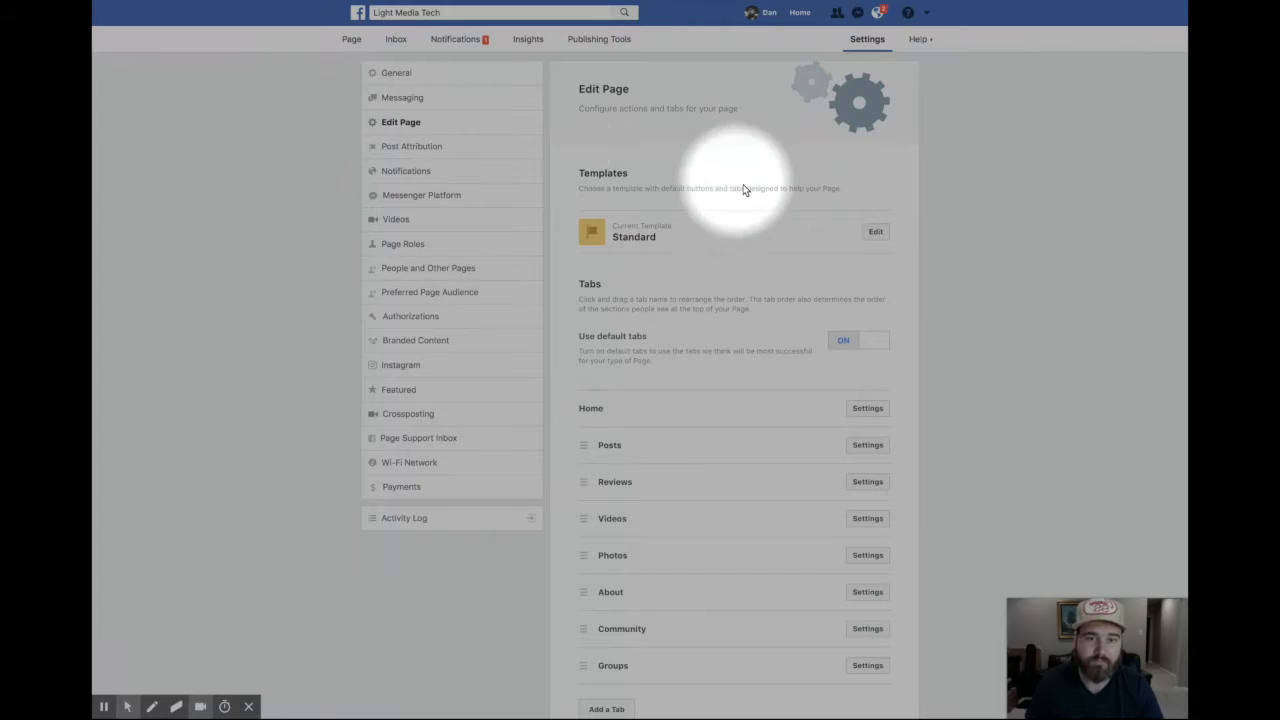
{"action": "left_click", "coordinate": [875, 231]}
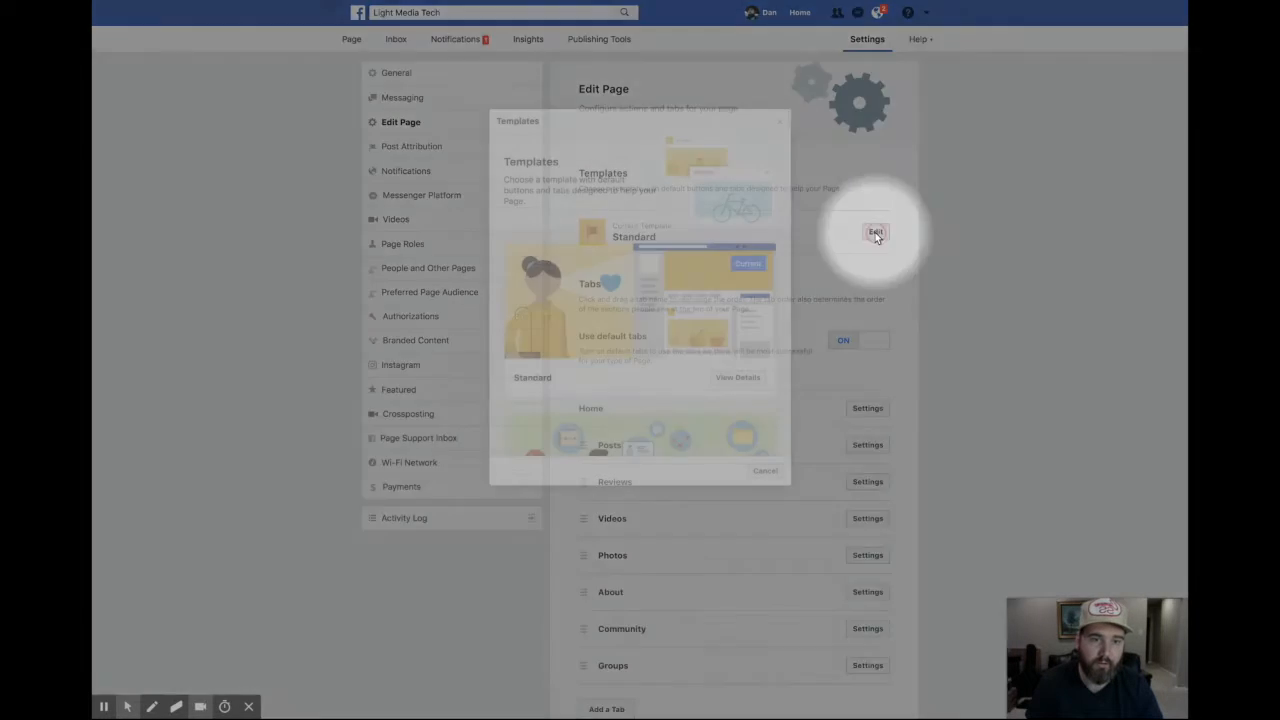
{"action": "scroll", "coordinate": [627, 333], "scroll_direction": "down", "scroll_amount": 1}
{"action": "scroll", "coordinate": [626, 333], "scroll_direction": "down", "scroll_amount": 2}
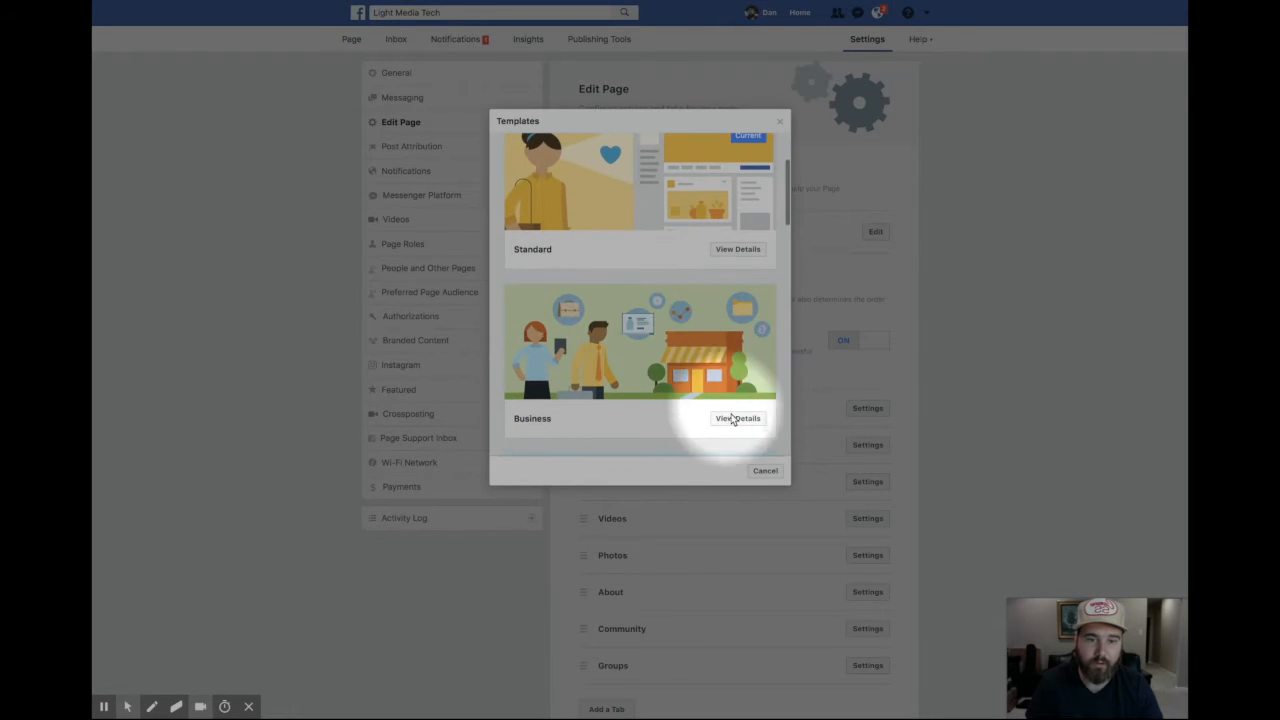
{"action": "left_click", "coordinate": [737, 417]}
{"action": "left_click", "coordinate": [746, 471]}
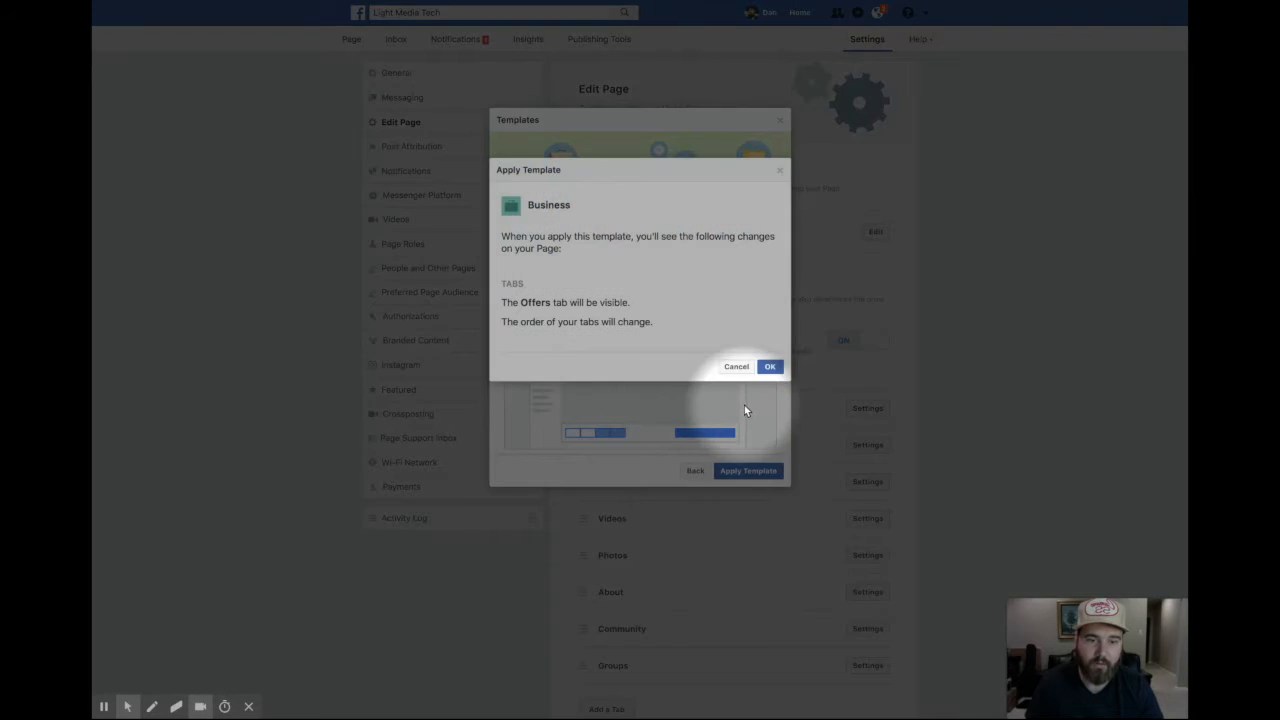
{"action": "left_click", "coordinate": [766, 367]}
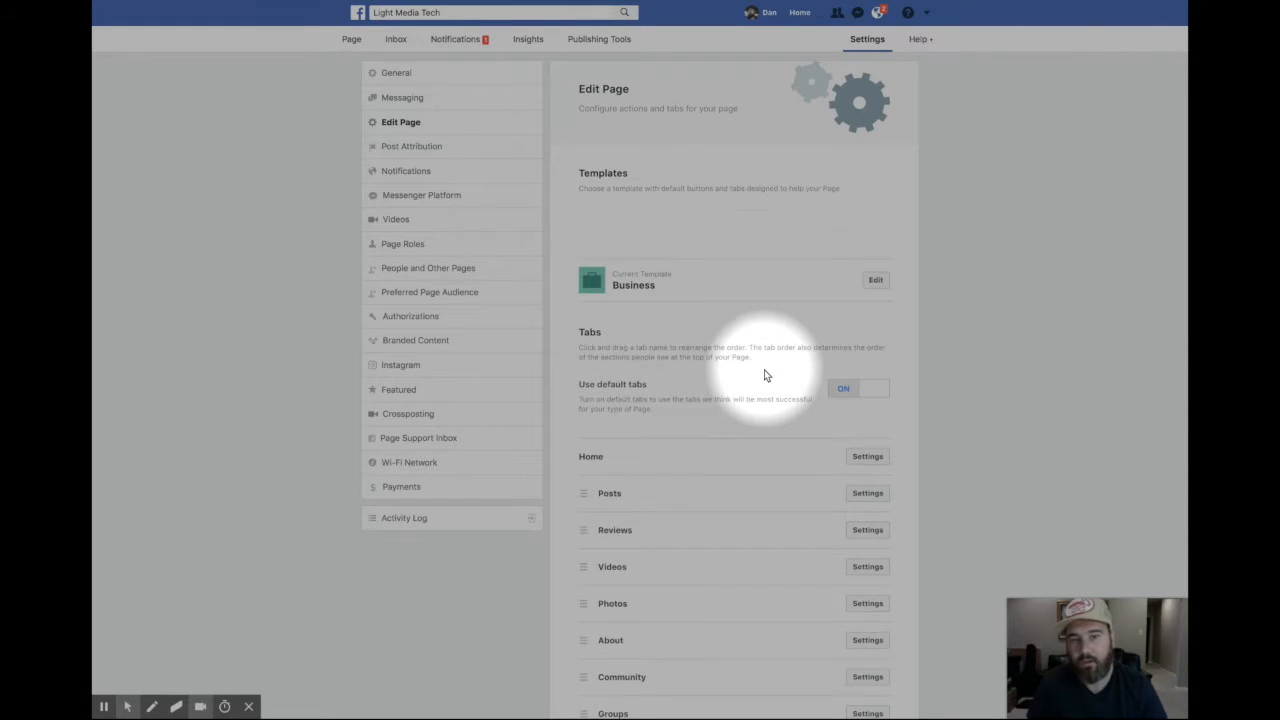
{"action": "scroll", "coordinate": [765, 374], "scroll_direction": "down", "scroll_amount": 1}
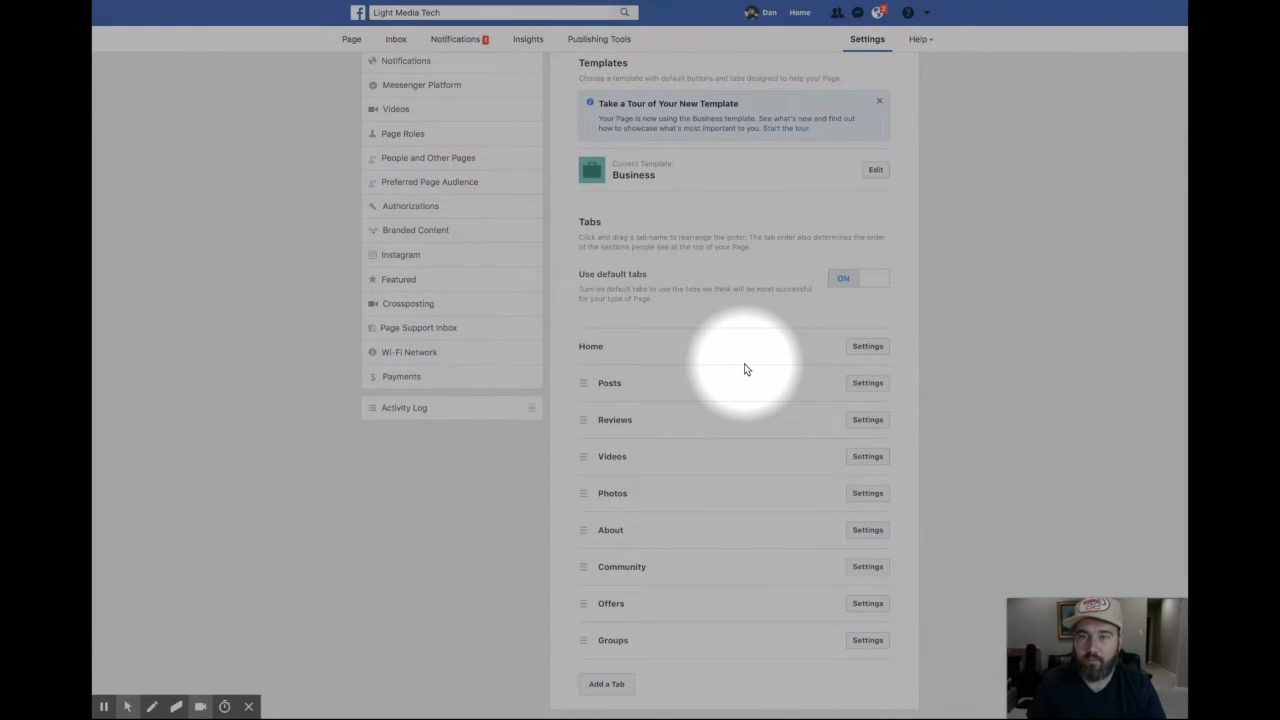
{"action": "scroll", "coordinate": [744, 369], "scroll_direction": "up", "scroll_amount": 2}
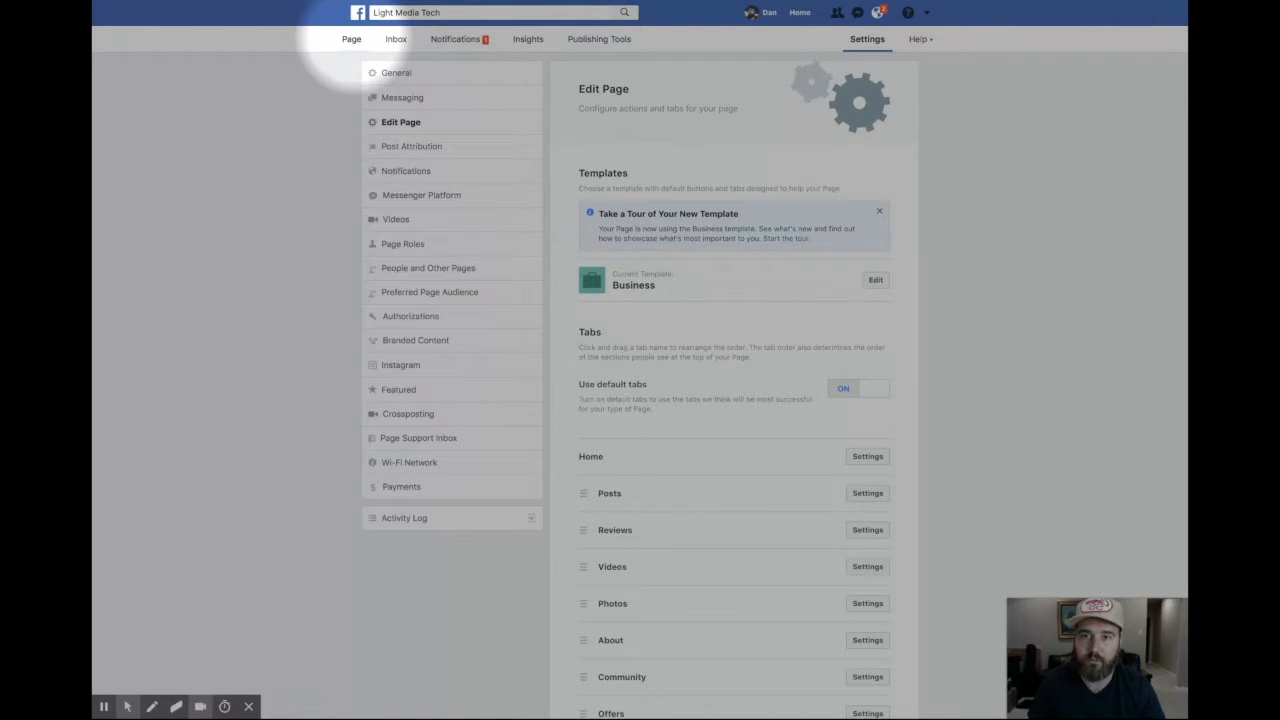
Step: Open the Page's Insights overview and dismiss the notice about organic reach measurement
{"action": "left_click", "coordinate": [516, 40]}
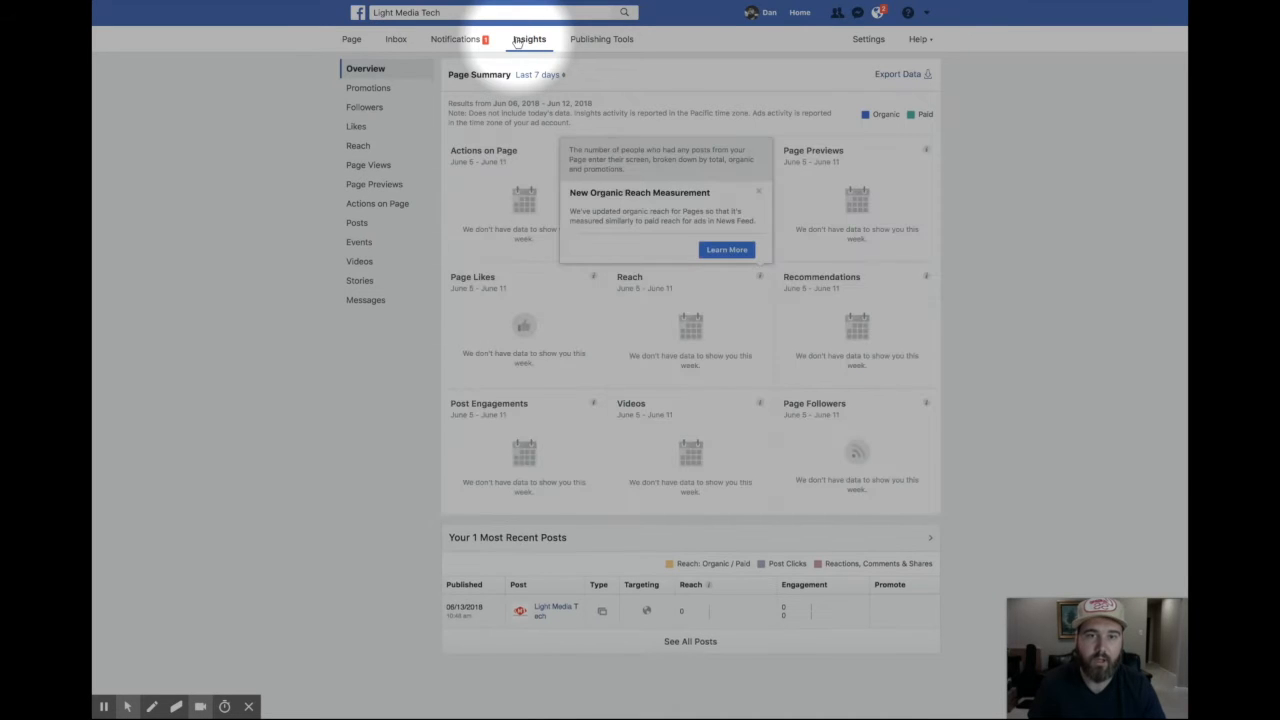
{"action": "left_click", "coordinate": [757, 191]}
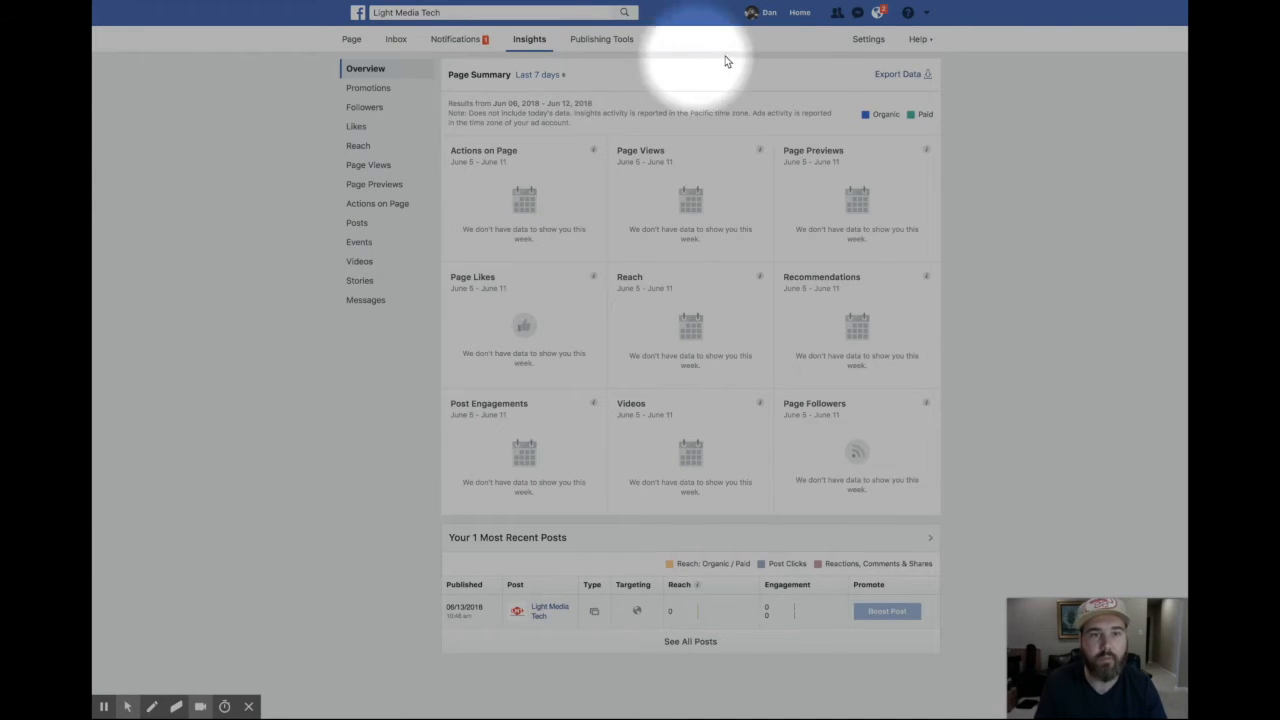
Step: Publish a post reading "Quick post sample" on the Page's home timeline
{"action": "left_click", "coordinate": [355, 40]}
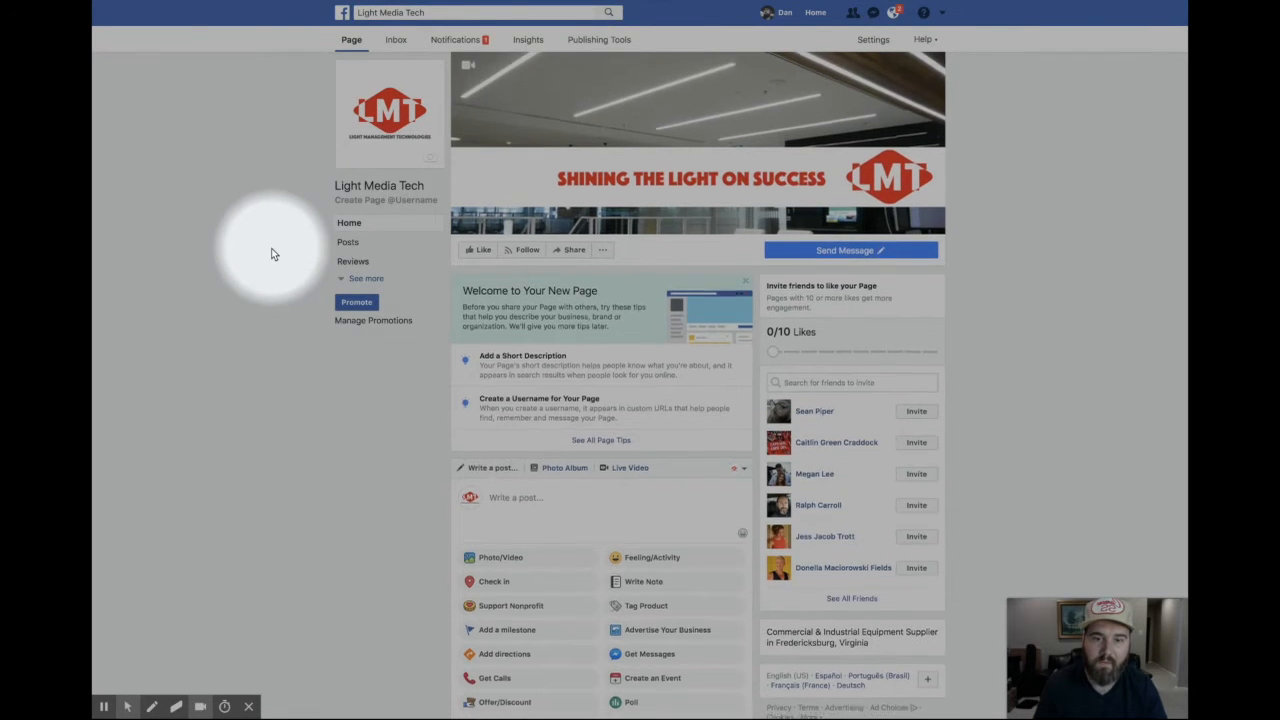
{"action": "scroll", "coordinate": [271, 254], "scroll_direction": "down", "scroll_amount": 3}
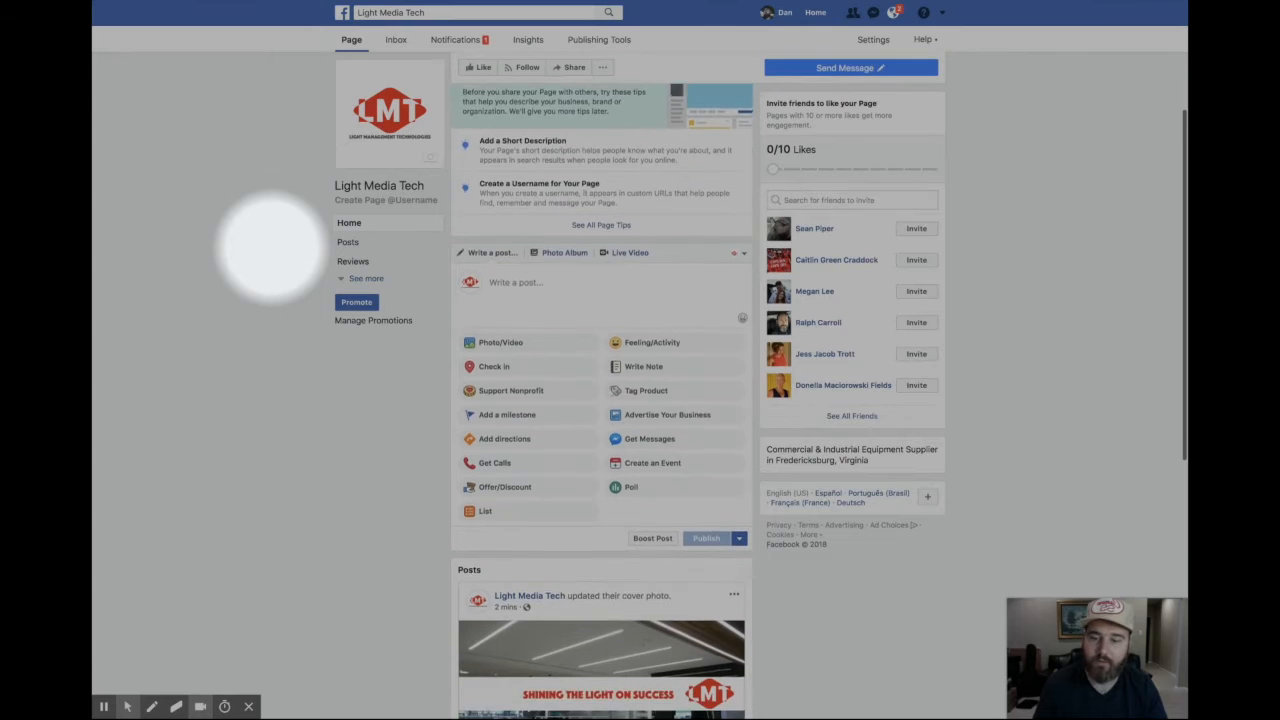
{"action": "left_click", "coordinate": [586, 294]}
{"action": "type", "text": "Quick post sample"}
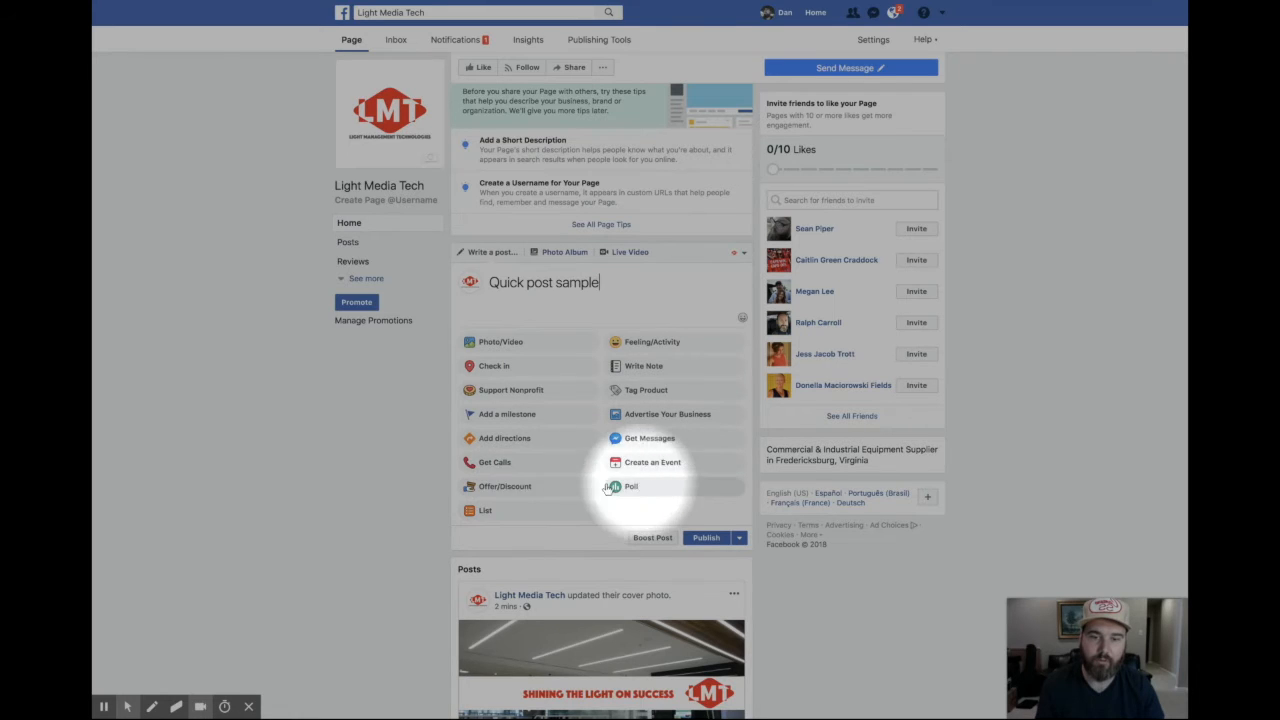
{"action": "left_click", "coordinate": [708, 540]}
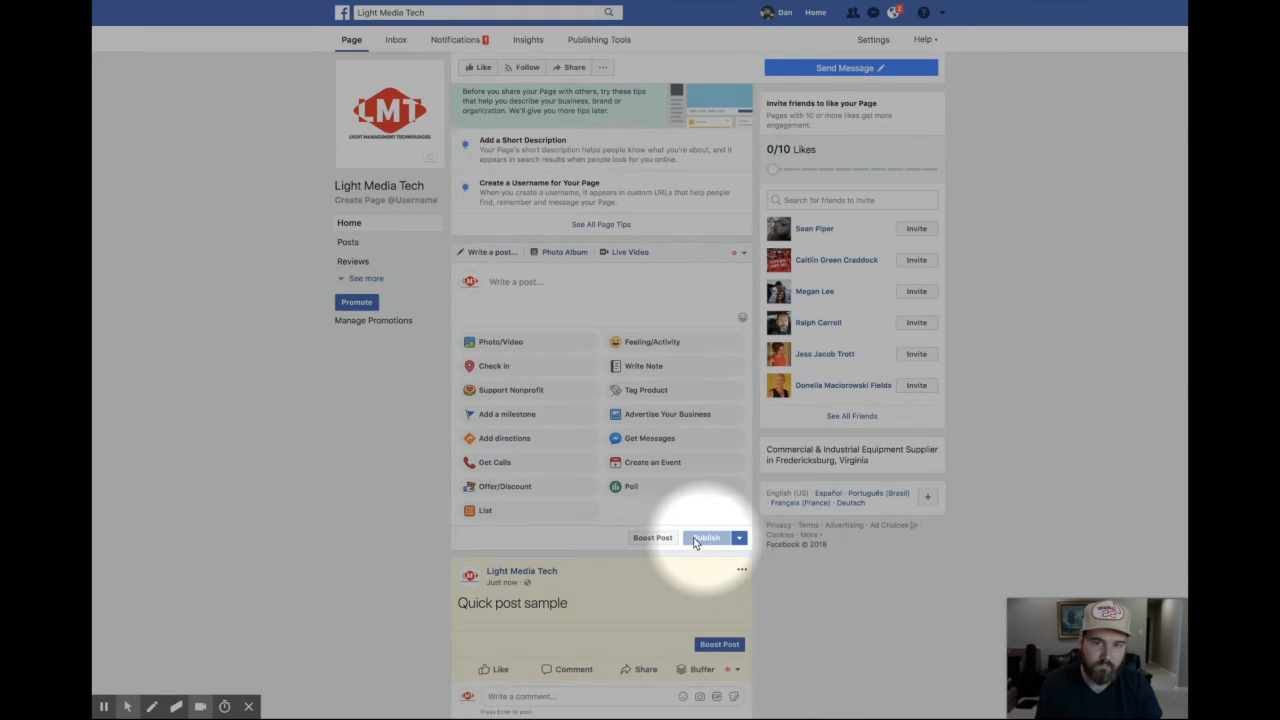
Step: Write the post "A bunch of stuff for next week." and schedule it for 6/14/2018 at 9:03 AM
{"action": "left_click", "coordinate": [544, 297]}
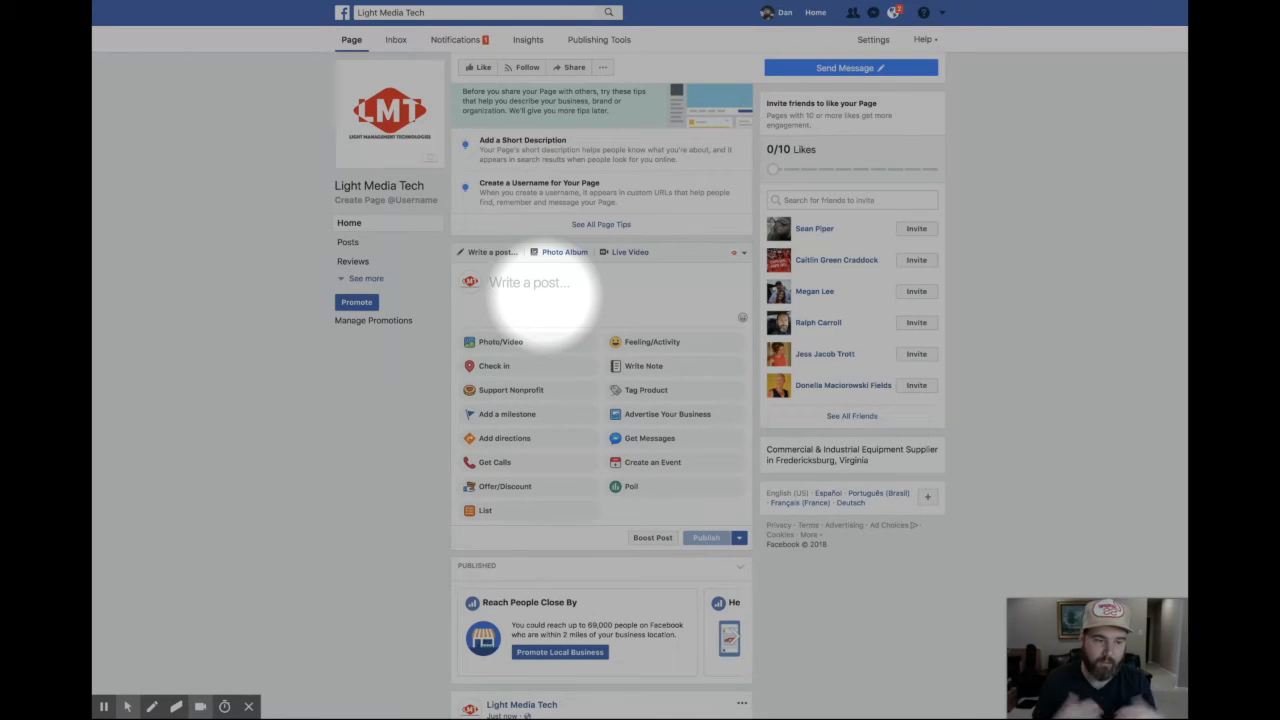
{"action": "type", "text": "A bunch of stuff for next week."}
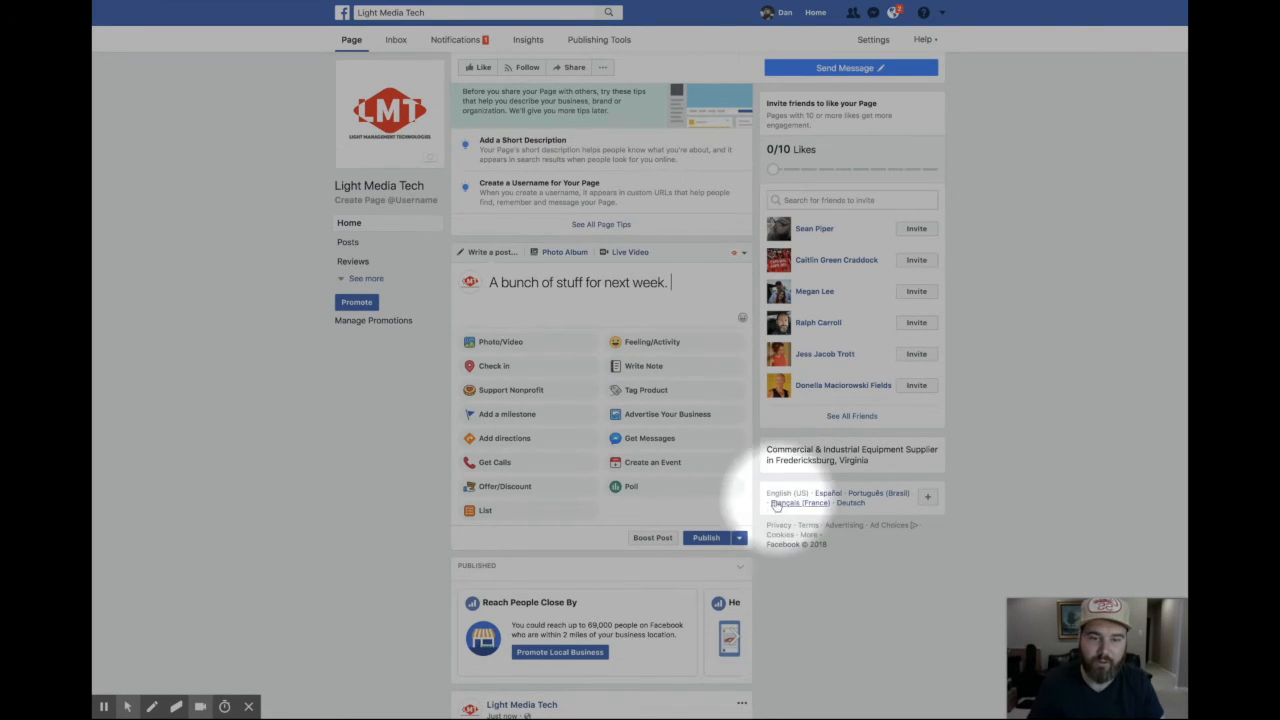
{"action": "left_click", "coordinate": [740, 538]}
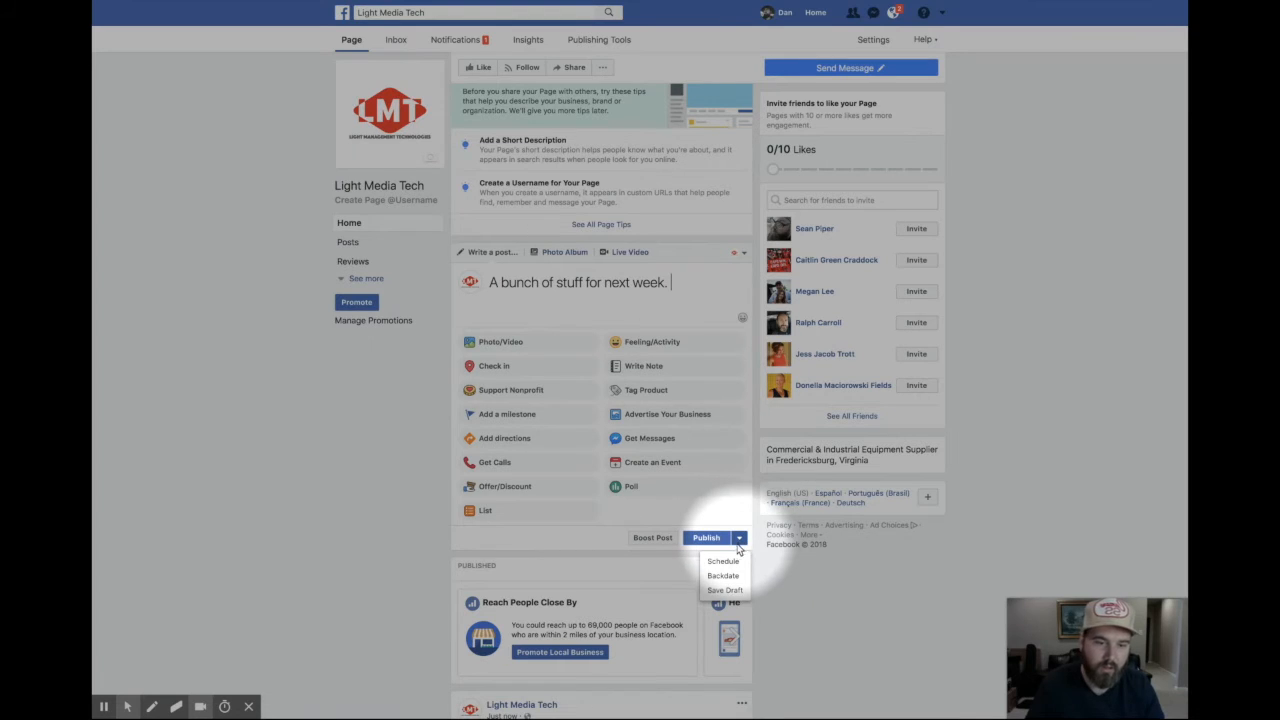
{"action": "left_click", "coordinate": [722, 561]}
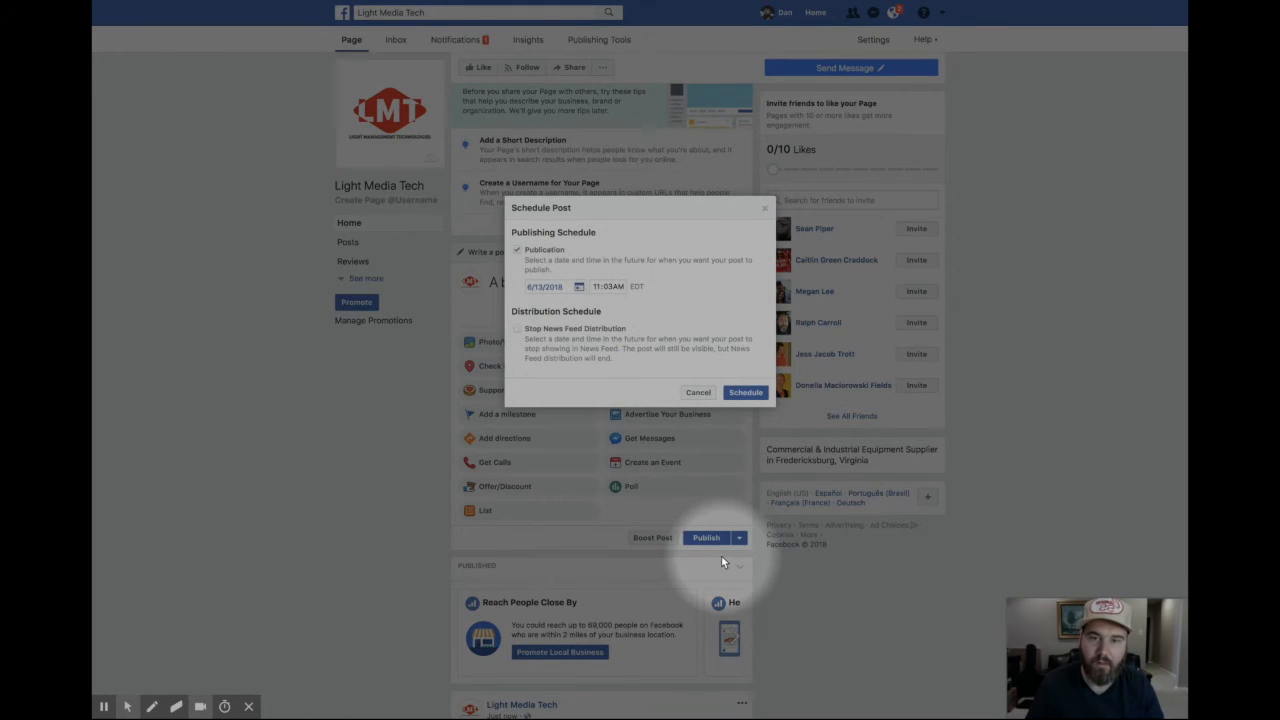
{"action": "left_click", "coordinate": [578, 286]}
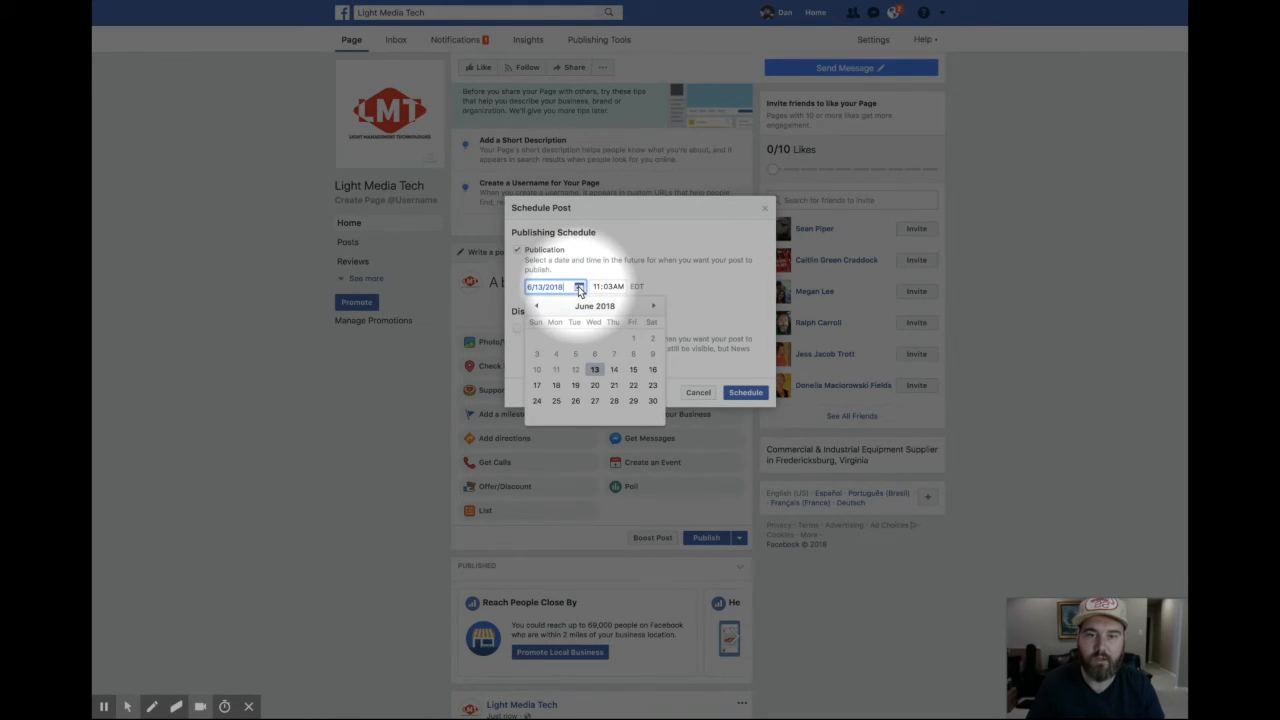
{"action": "left_click", "coordinate": [613, 368]}
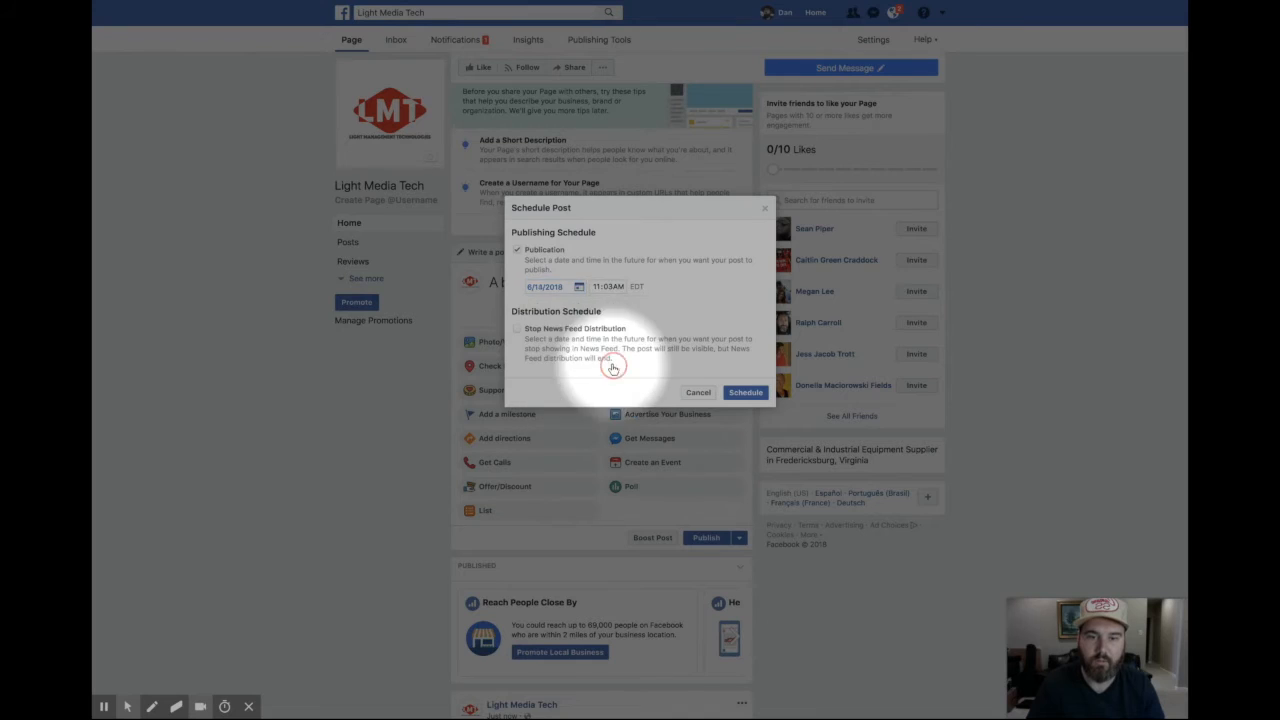
{"action": "left_click", "coordinate": [597, 287]}
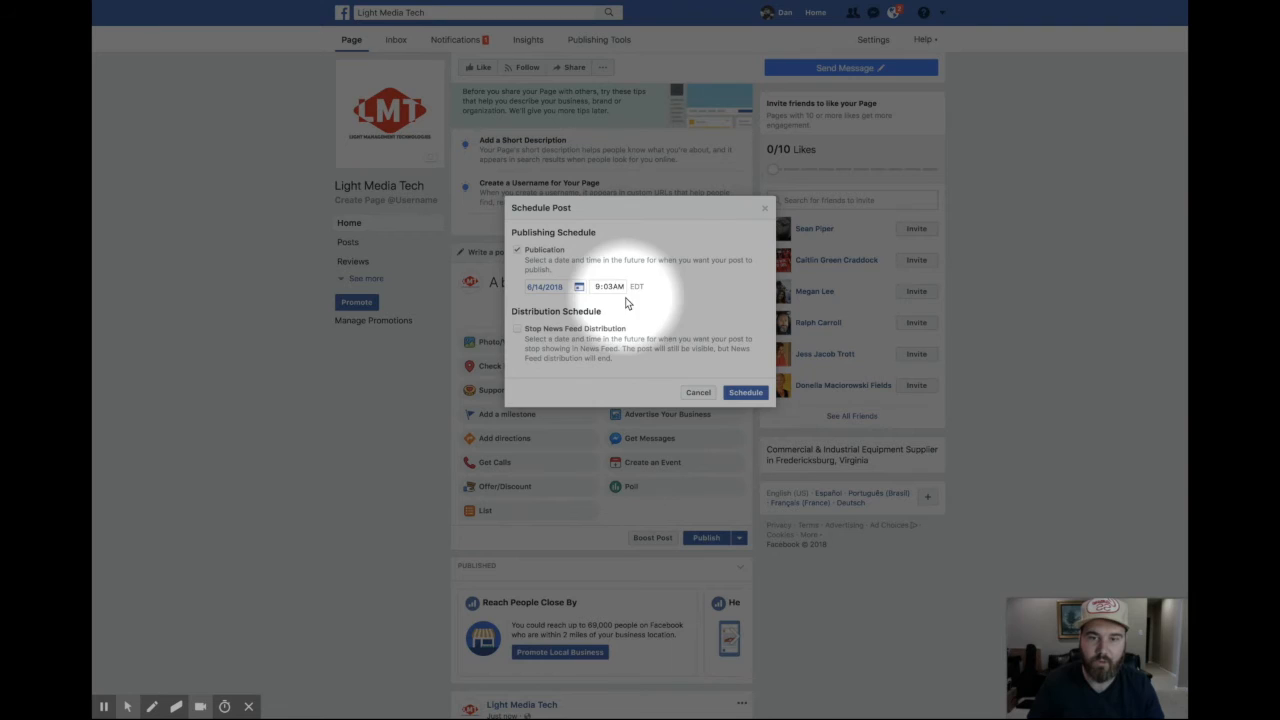
{"action": "left_click", "coordinate": [745, 392]}
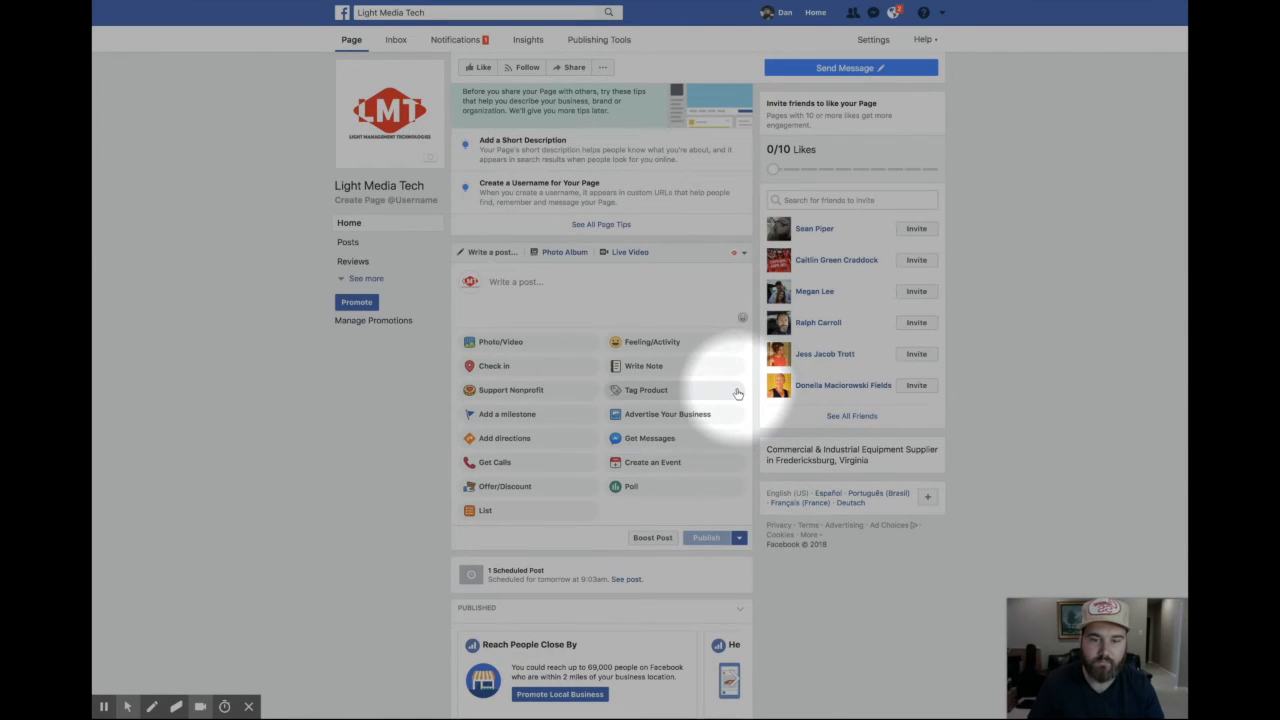
Step: Review the Page's list of scheduled posts and return to the Page's home view
{"action": "scroll", "coordinate": [558, 421], "scroll_direction": "down", "scroll_amount": 1}
{"action": "scroll", "coordinate": [558, 421], "scroll_direction": "down", "scroll_amount": 2}
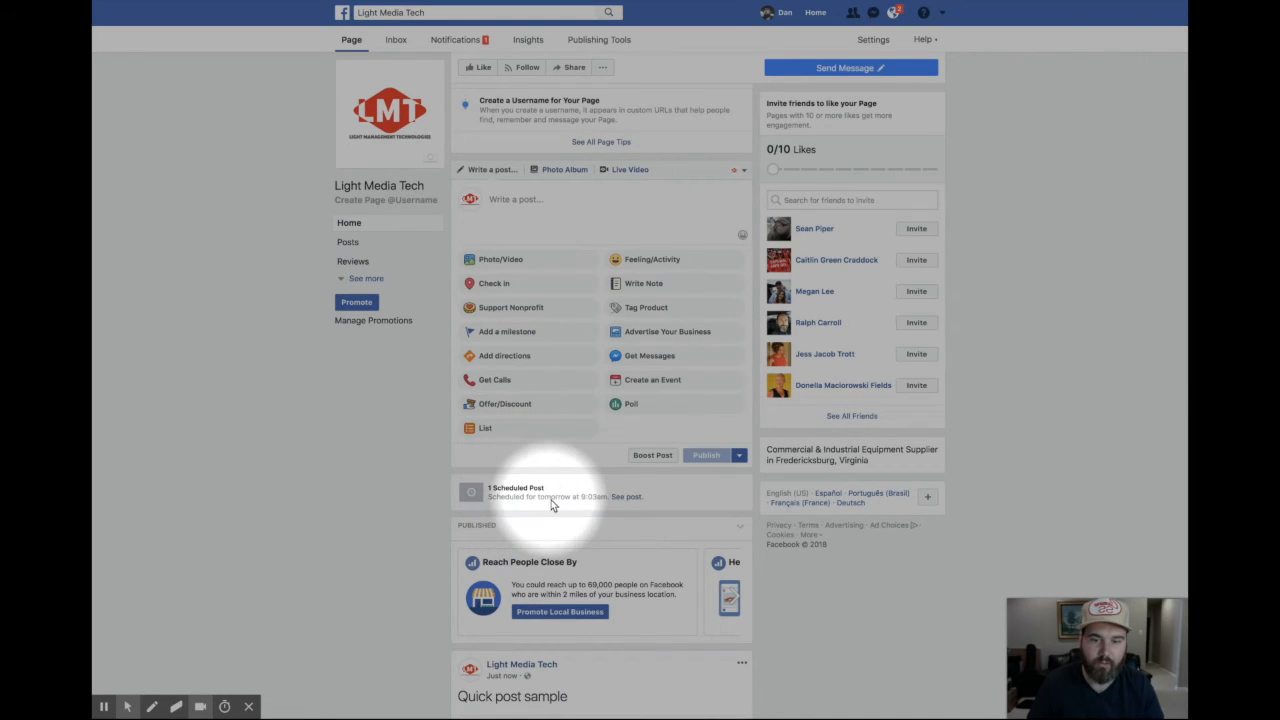
{"action": "left_click", "coordinate": [620, 497]}
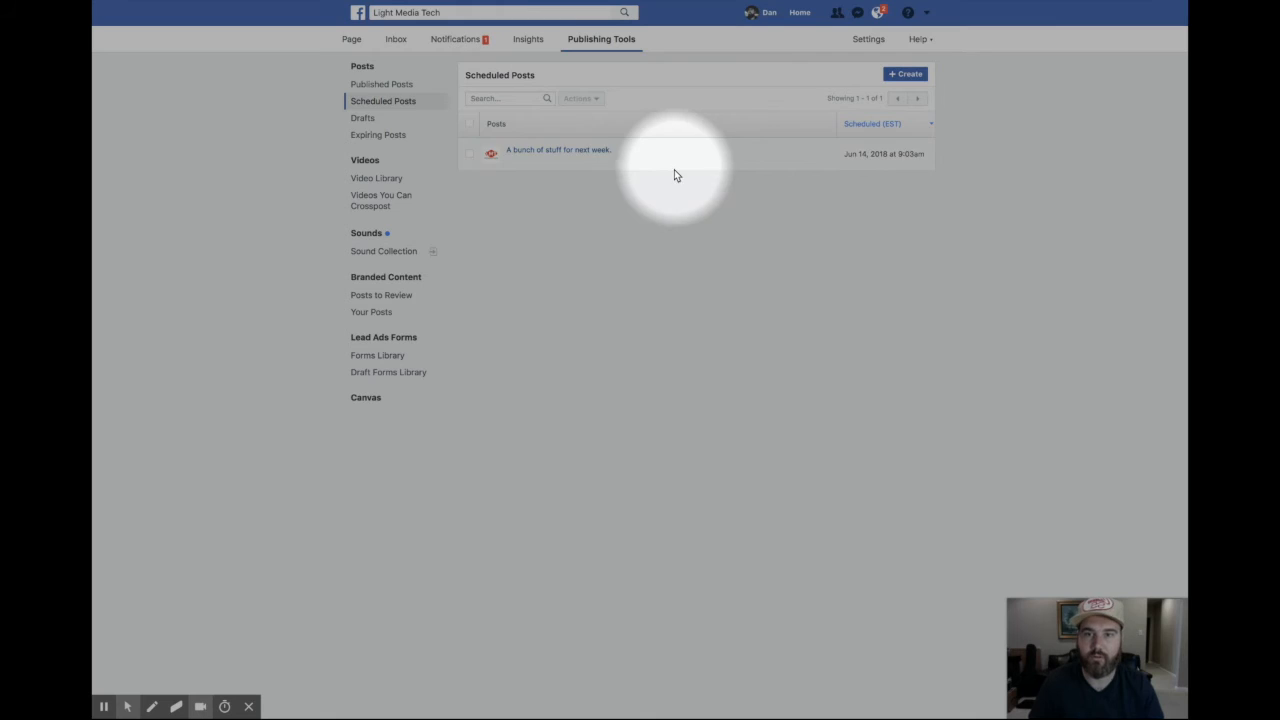
{"action": "left_click", "coordinate": [351, 42]}
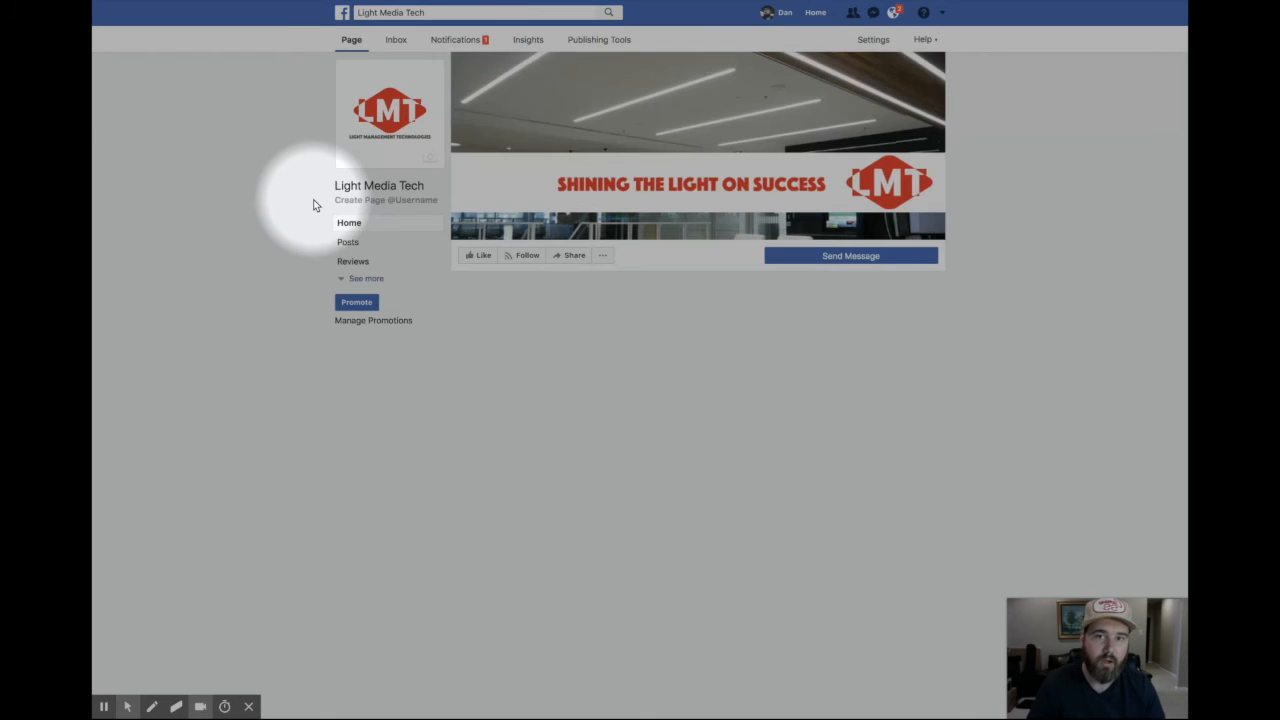